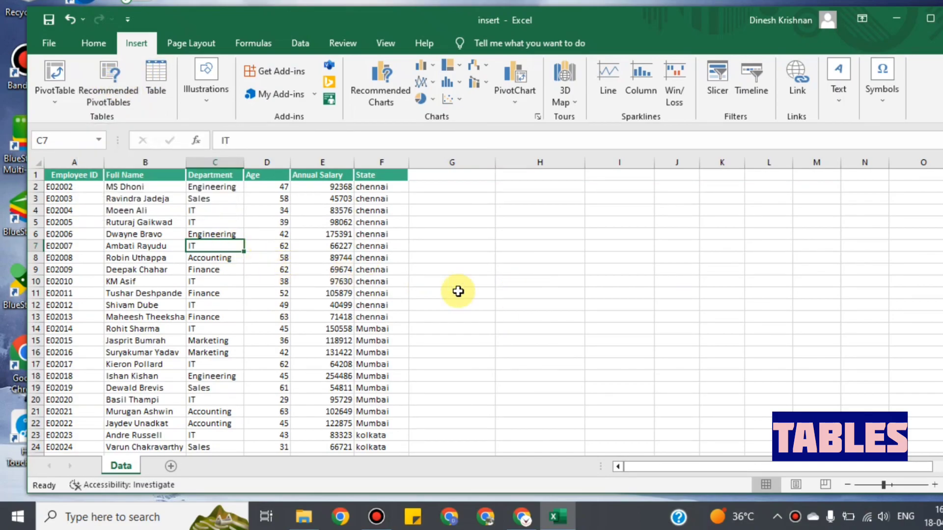
{"action": "left_click", "coordinate": [178, 259]}
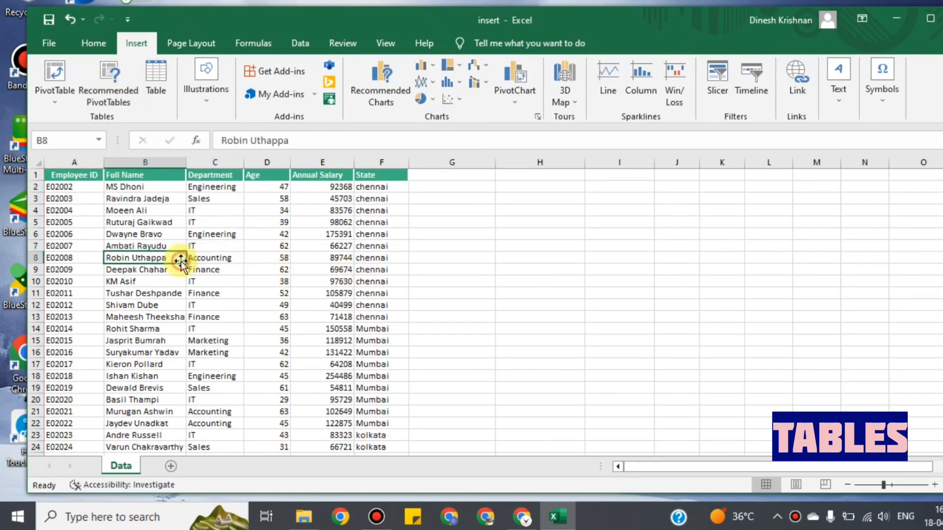
{"action": "left_click", "coordinate": [58, 71]}
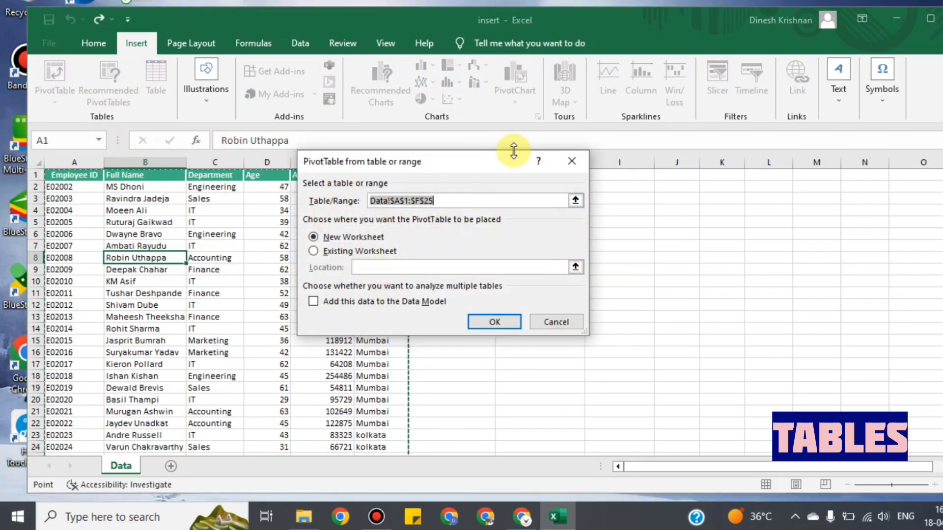
{"action": "left_click", "coordinate": [571, 161]}
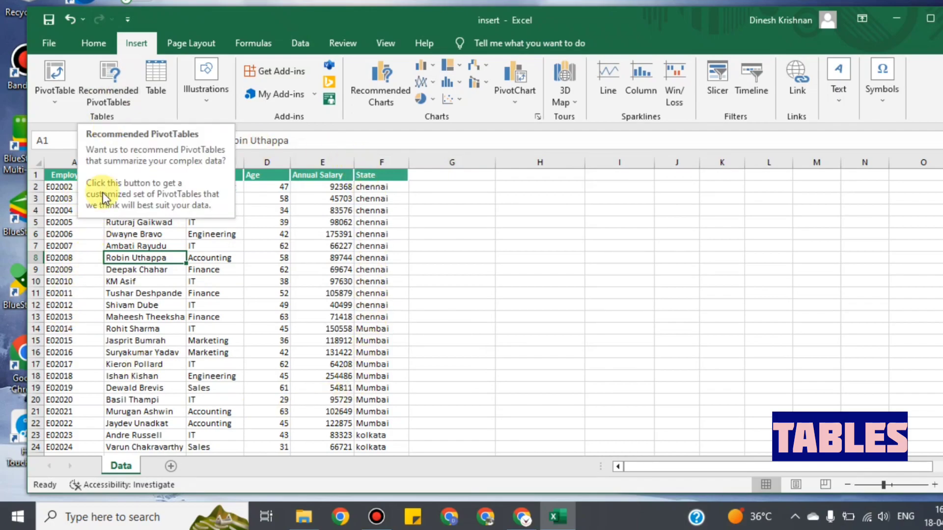
Insert the last recommended PivotTable on a new sheet, summing Annual Salary by Department in rows and State in columns
{"action": "left_click", "coordinate": [117, 88]}
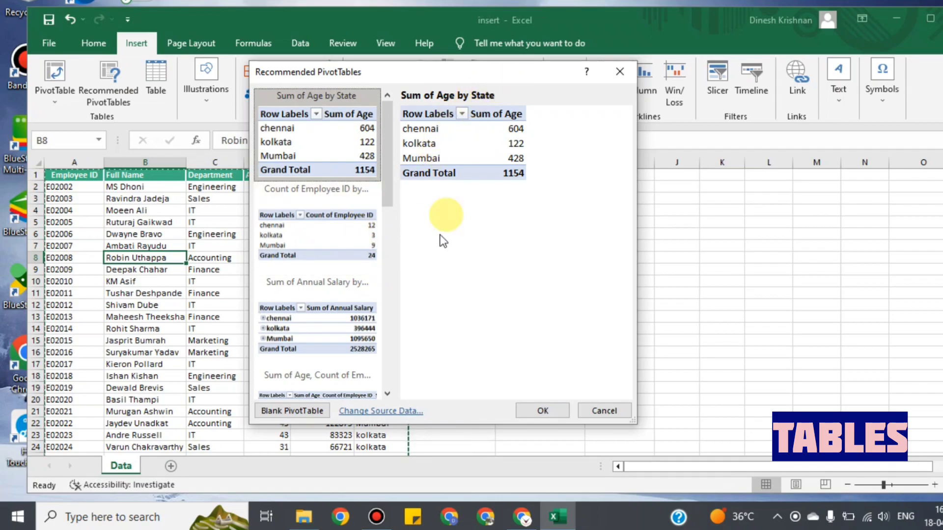
{"action": "scroll", "coordinate": [352, 317], "scroll_direction": "down", "scroll_amount": 3}
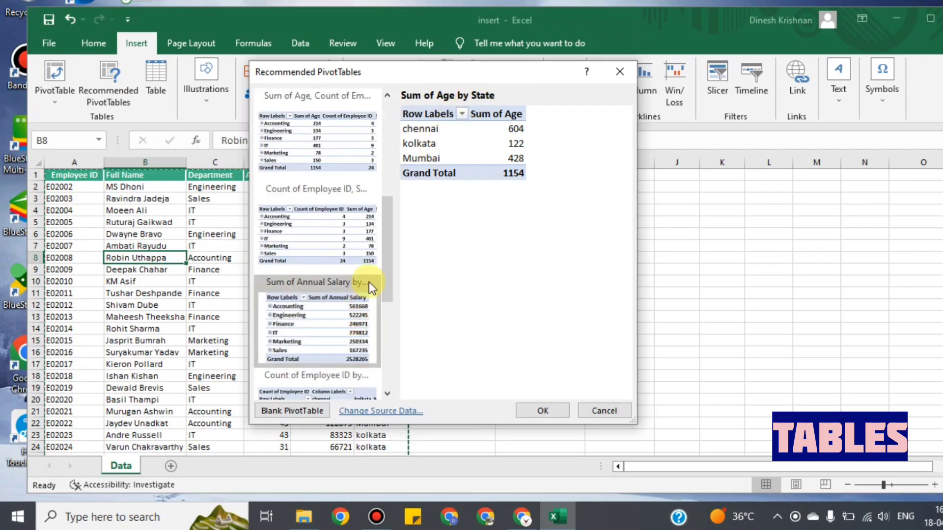
{"action": "scroll", "coordinate": [369, 272], "scroll_direction": "down", "scroll_amount": 3}
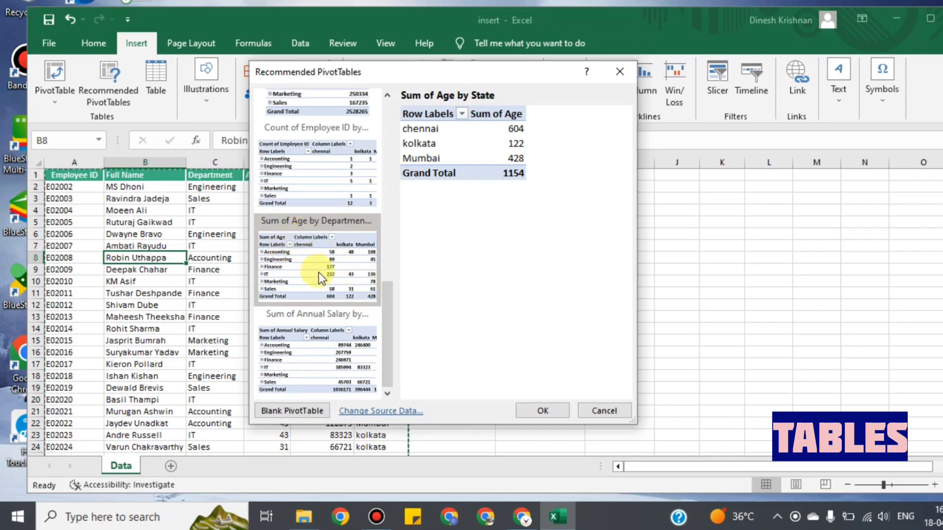
{"action": "left_click", "coordinate": [320, 366]}
{"action": "left_click", "coordinate": [542, 411]}
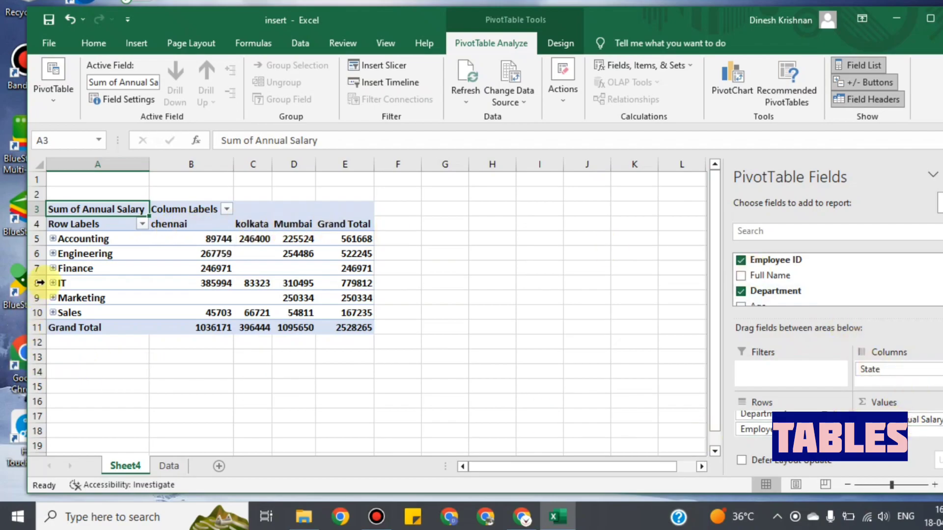
Expand the Accounting group in the PivotTable to view its employees, collapse it again, and return to the Data sheet
{"action": "left_click", "coordinate": [53, 238]}
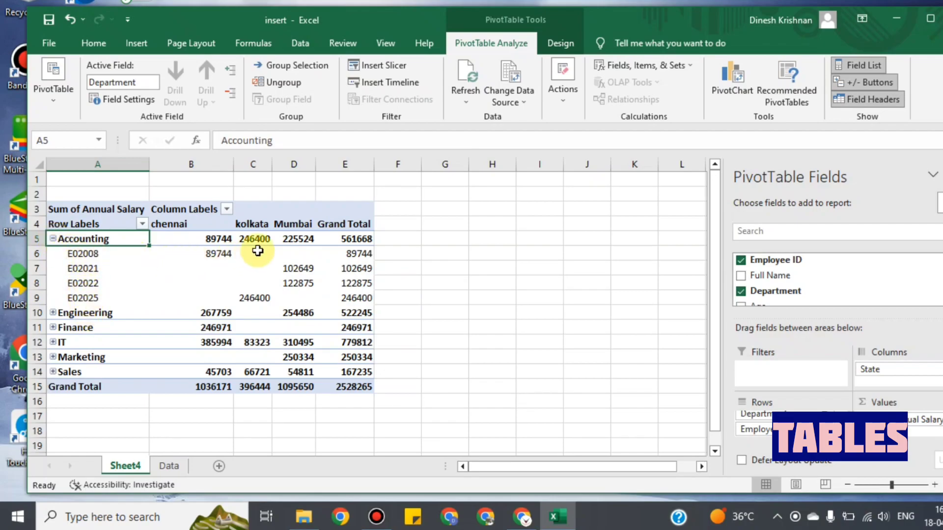
{"action": "left_click", "coordinate": [53, 239]}
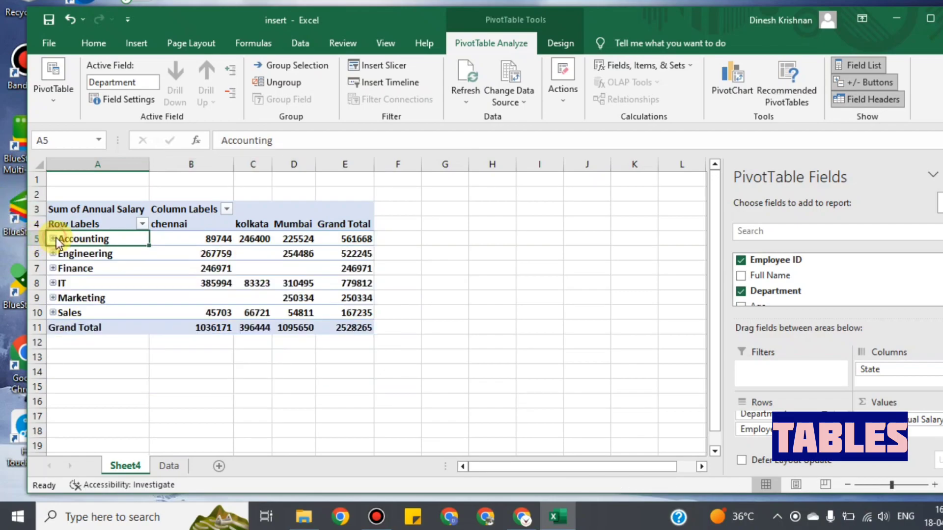
{"action": "left_click", "coordinate": [139, 43]}
{"action": "left_click", "coordinate": [590, 340]}
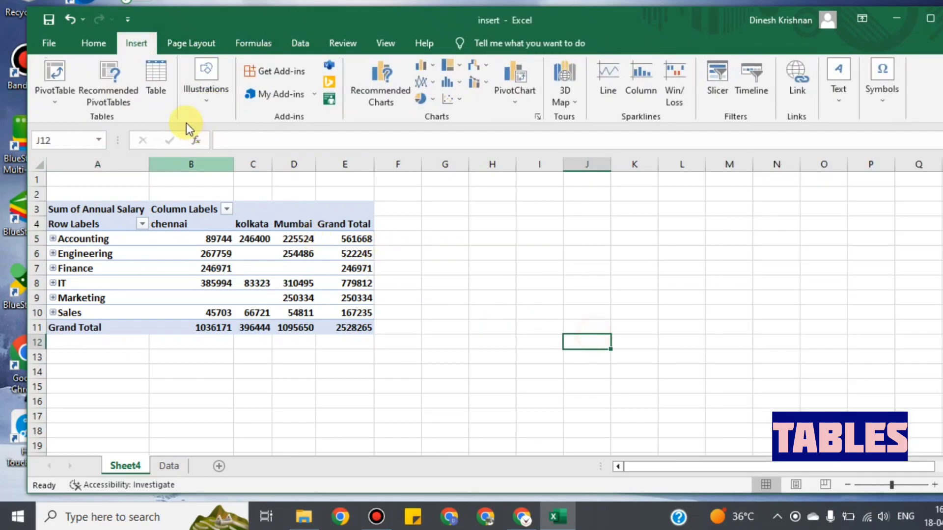
{"action": "left_click", "coordinate": [168, 467]}
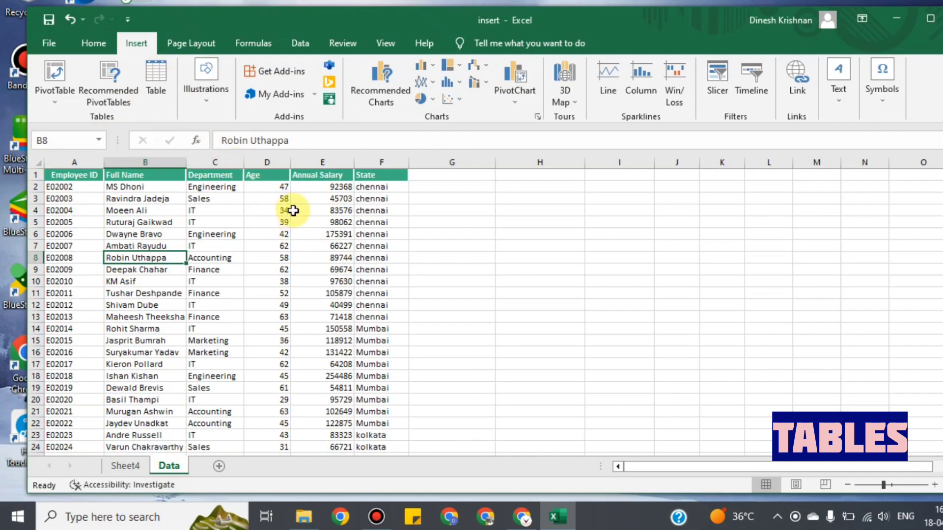
{"action": "left_click_drag", "start_coordinate": [98, 184], "coordinate": [344, 260]}
{"action": "left_click_drag", "start_coordinate": [323, 310], "coordinate": [396, 377]}
{"action": "left_click", "coordinate": [445, 232]}
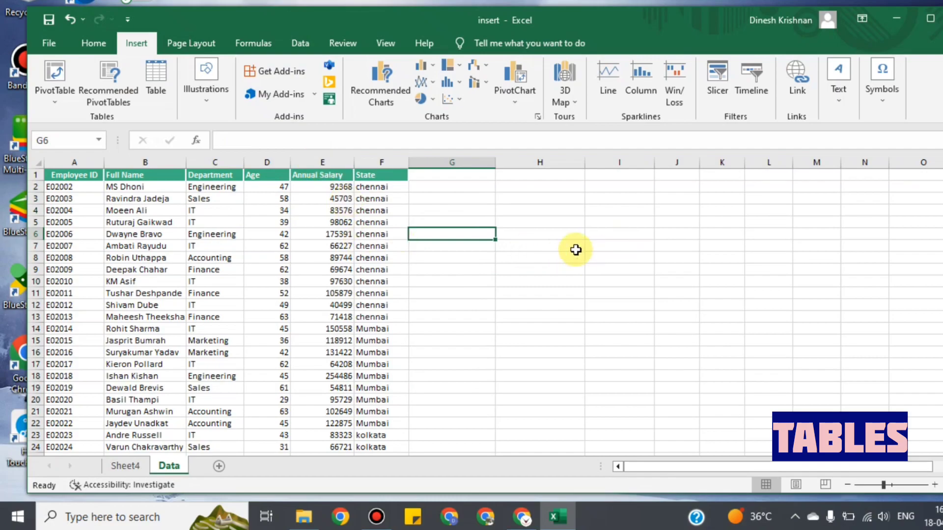
{"action": "left_click", "coordinate": [217, 236]}
{"action": "scroll", "coordinate": [415, 252], "scroll_direction": "down", "scroll_amount": 3}
{"action": "scroll", "coordinate": [368, 246], "scroll_direction": "up", "scroll_amount": 3}
{"action": "left_click", "coordinate": [72, 174]}
{"action": "left_click", "coordinate": [368, 281]}
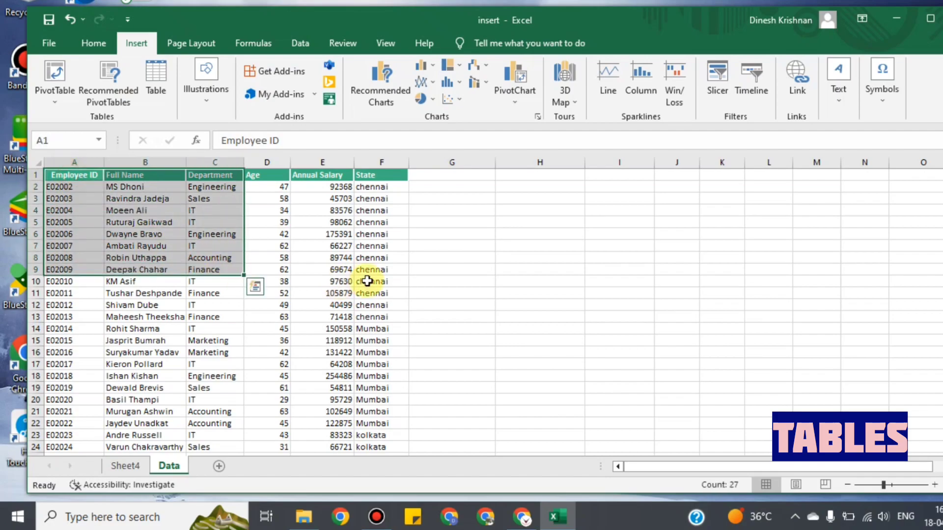
Convert the employee data range A1:F25 on the Data sheet into a table with headers
{"action": "left_click", "coordinate": [150, 199]}
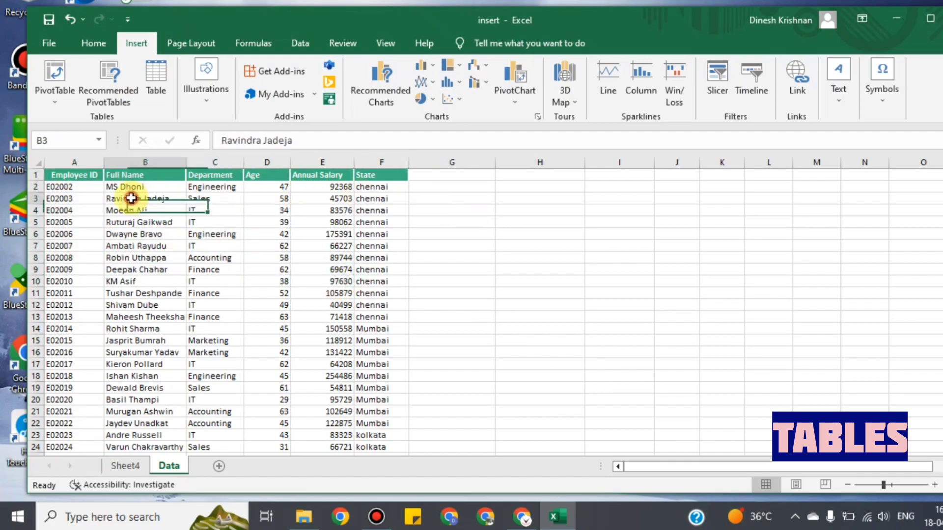
{"action": "left_click", "coordinate": [149, 78]}
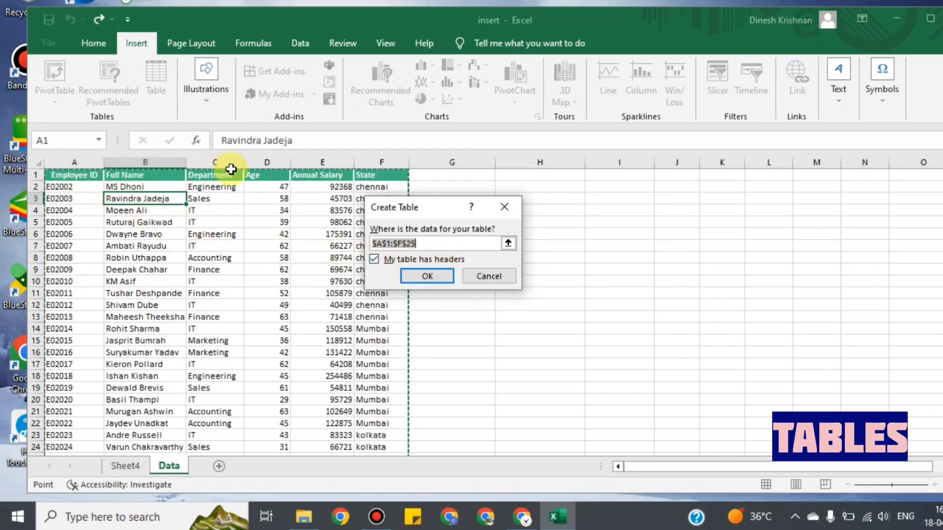
{"action": "left_click", "coordinate": [444, 273]}
{"action": "left_click", "coordinate": [323, 210]}
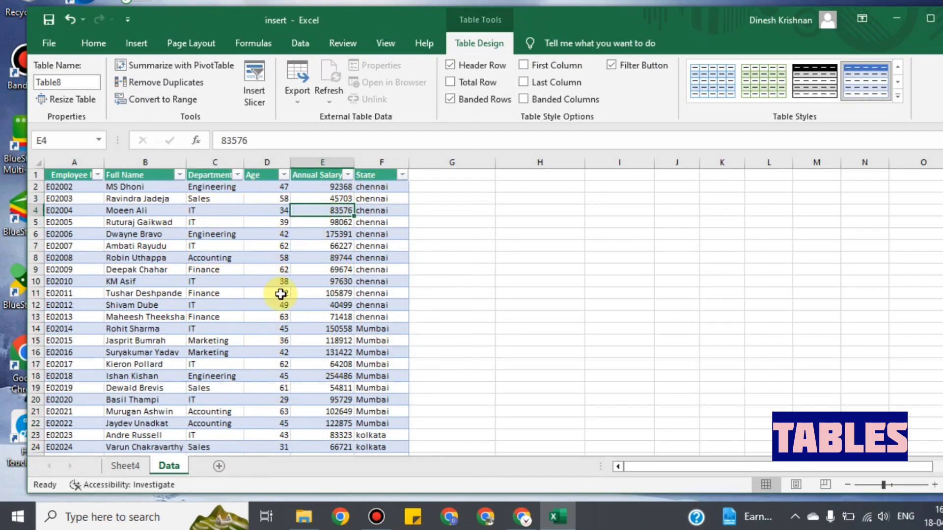
Shrink the employee table from its lower corner so that it ends at row 16
{"action": "scroll", "coordinate": [422, 417], "scroll_direction": "down", "scroll_amount": 3}
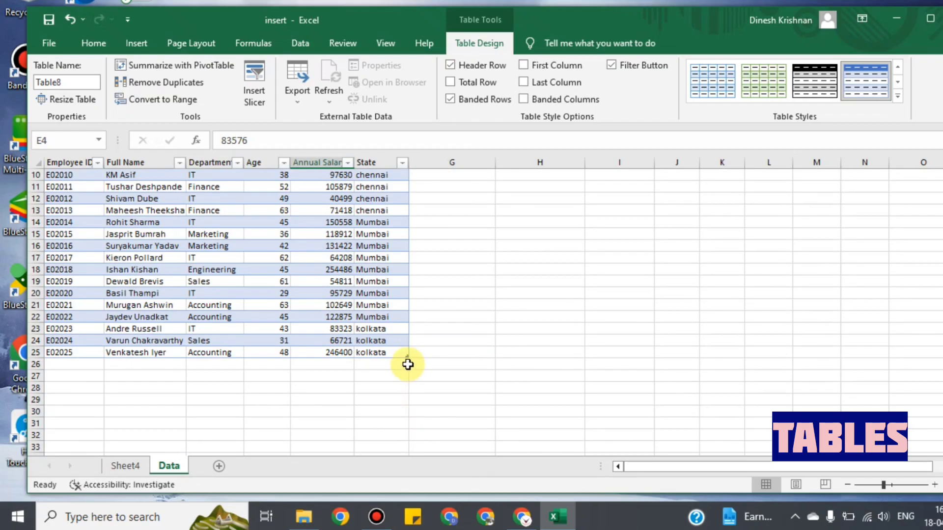
{"action": "left_click_drag", "start_coordinate": [406, 357], "coordinate": [406, 253]}
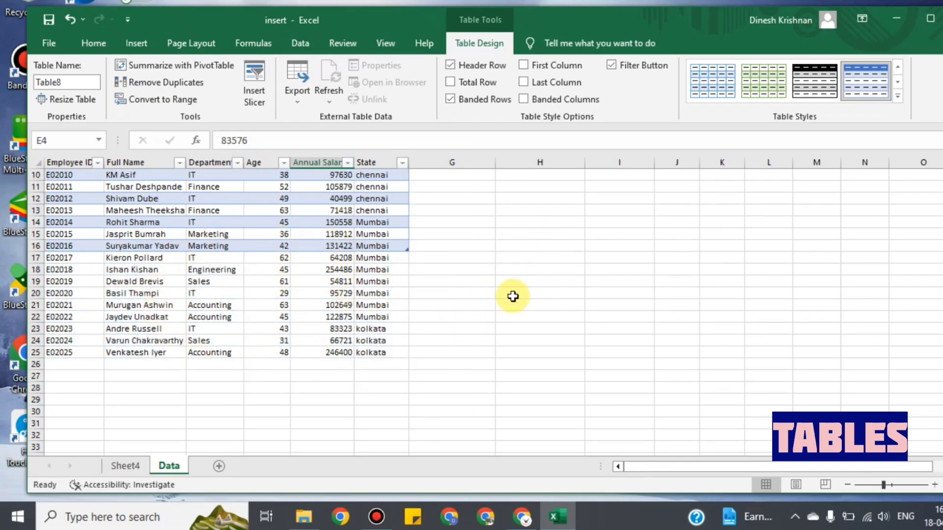
{"action": "left_click", "coordinate": [346, 292]}
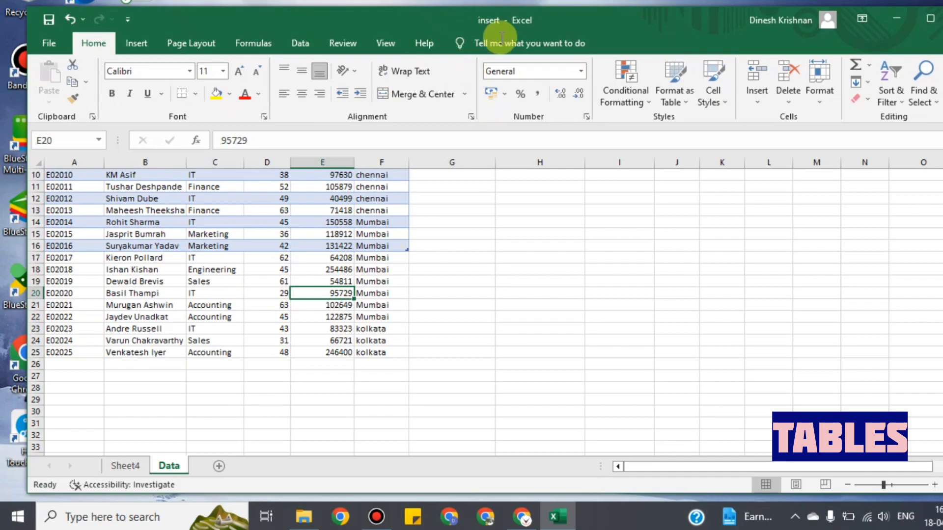
Extend the employee table from its lower corner so that it ends at row 24
{"action": "left_click", "coordinate": [352, 211]}
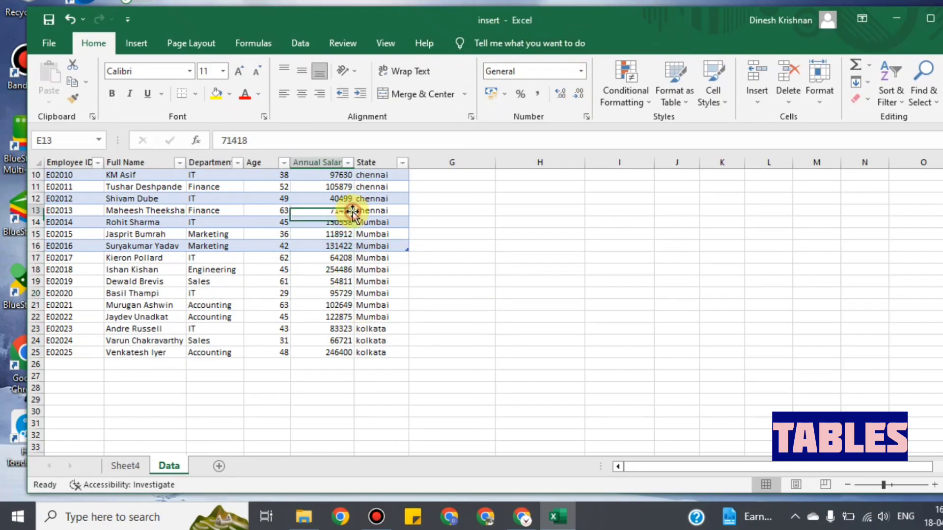
{"action": "left_click", "coordinate": [491, 43]}
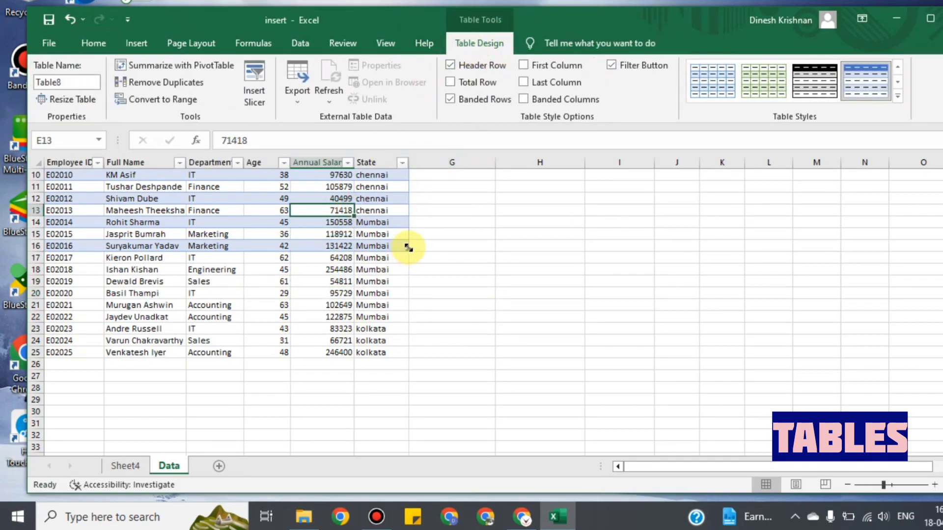
{"action": "left_click_drag", "start_coordinate": [408, 250], "coordinate": [408, 343]}
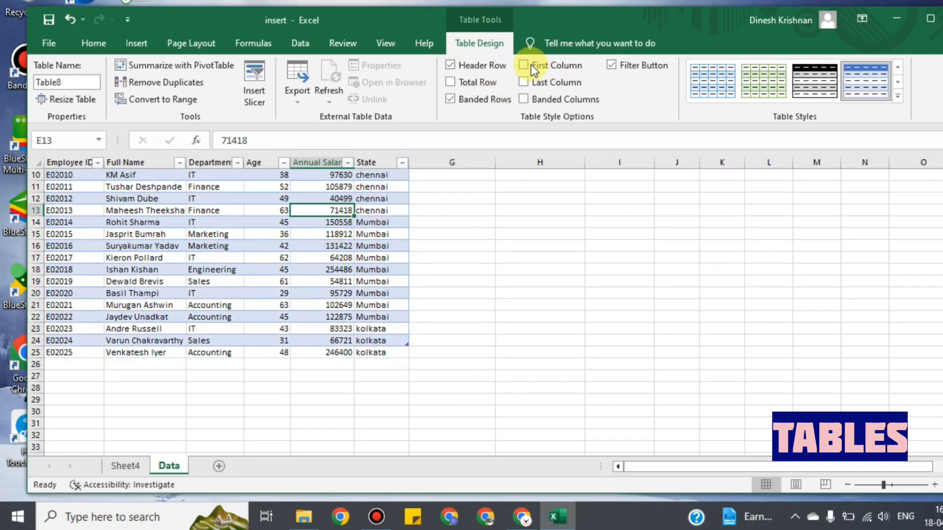
{"action": "scroll", "coordinate": [210, 217], "scroll_direction": "up", "scroll_amount": 3}
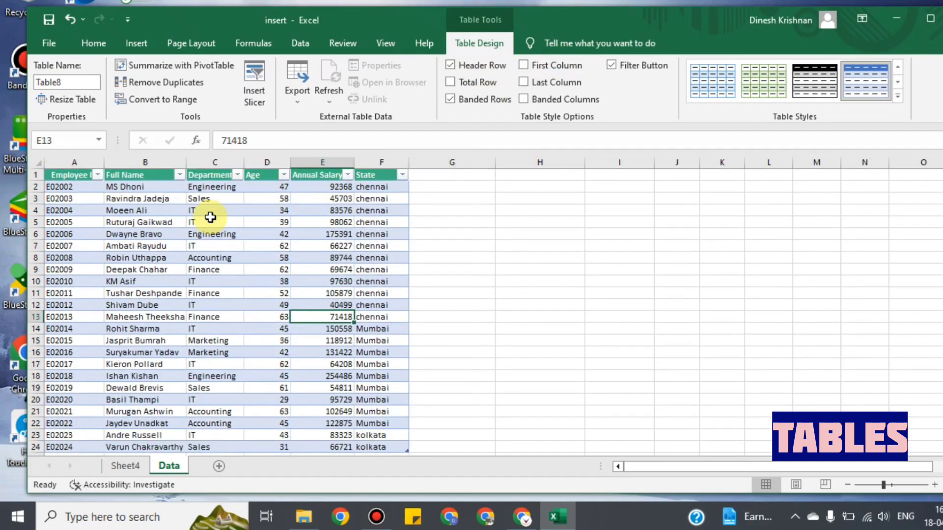
Rename the employee table as salary
{"action": "left_click", "coordinate": [65, 83]}
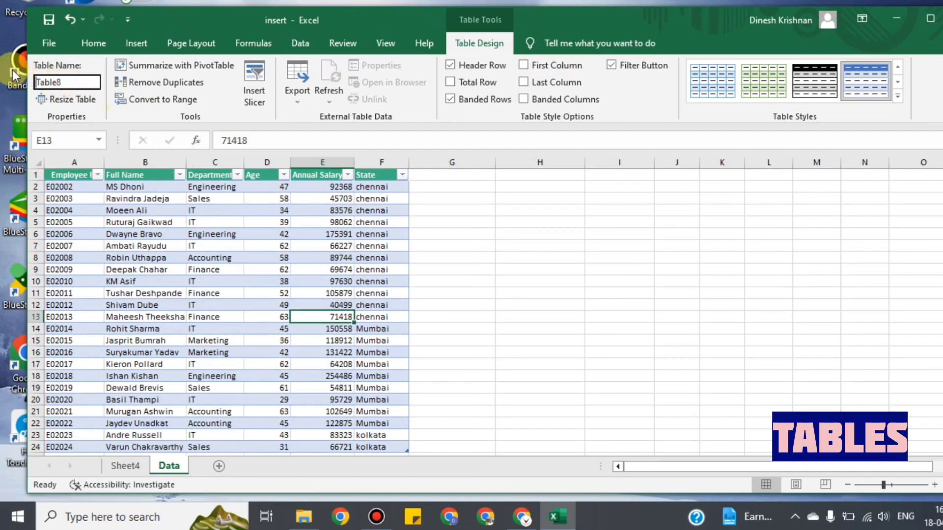
{"action": "left_click_drag", "start_coordinate": [67, 82], "coordinate": [49, 78]}
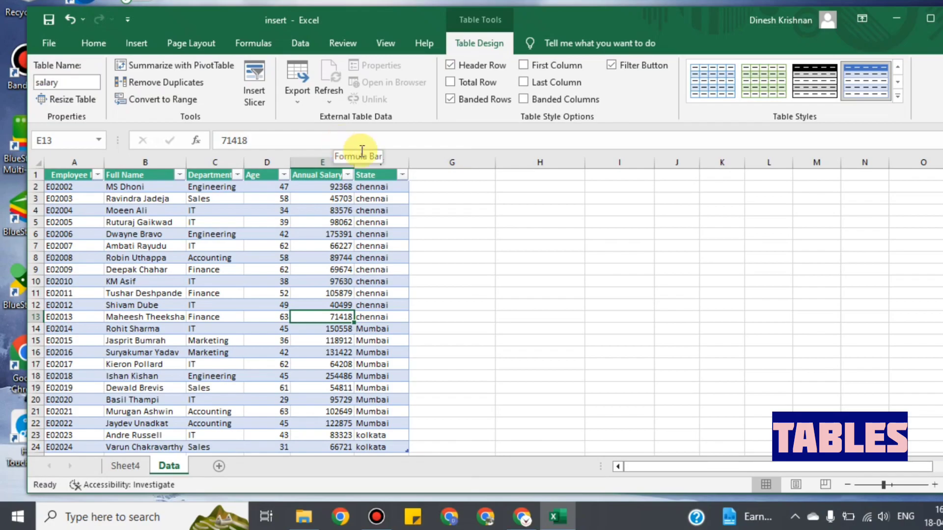
{"action": "left_click", "coordinate": [478, 281]}
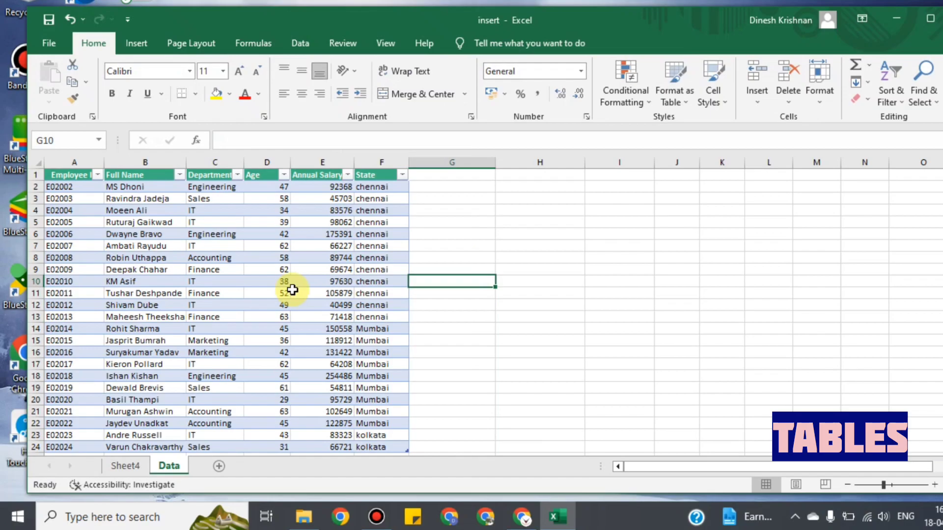
Resize the salary table to the range A1:F25 by editing its data range
{"action": "left_click", "coordinate": [153, 43]}
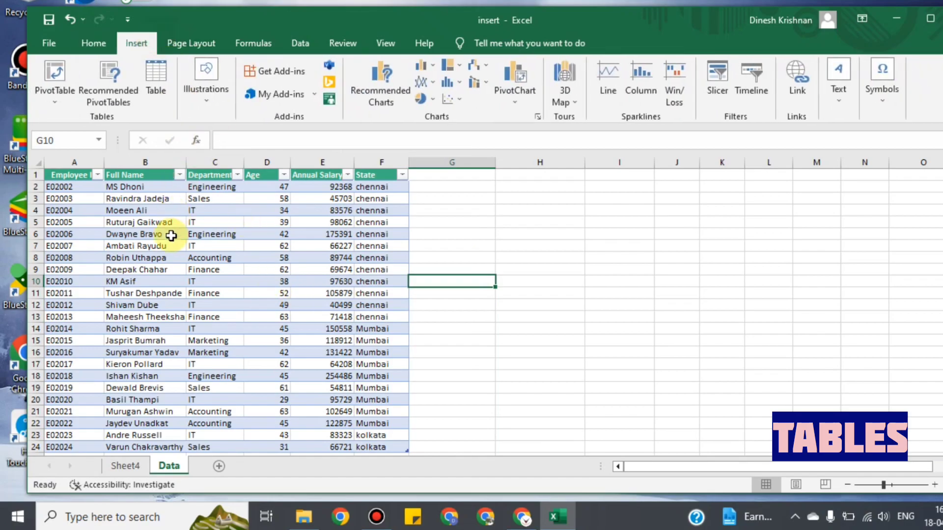
{"action": "left_click", "coordinate": [190, 234]}
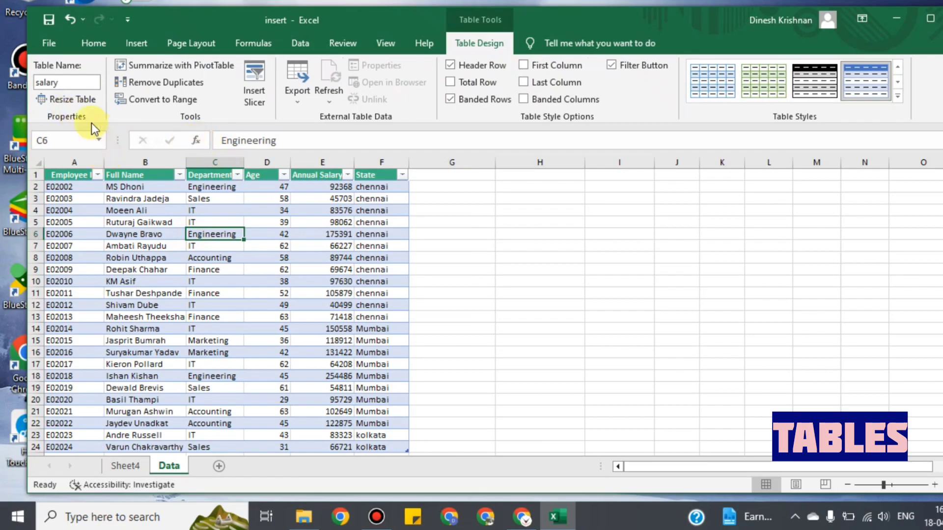
{"action": "left_click", "coordinate": [74, 100]}
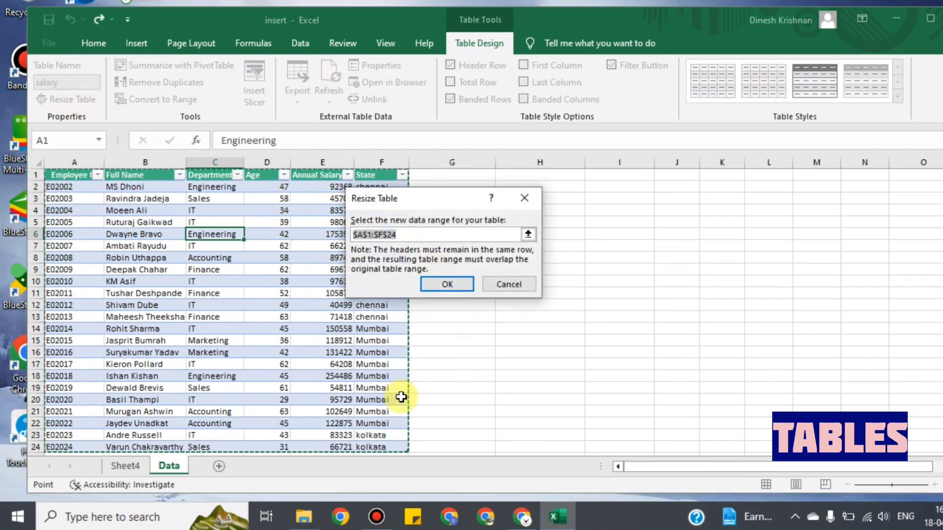
{"action": "left_click", "coordinate": [403, 236]}
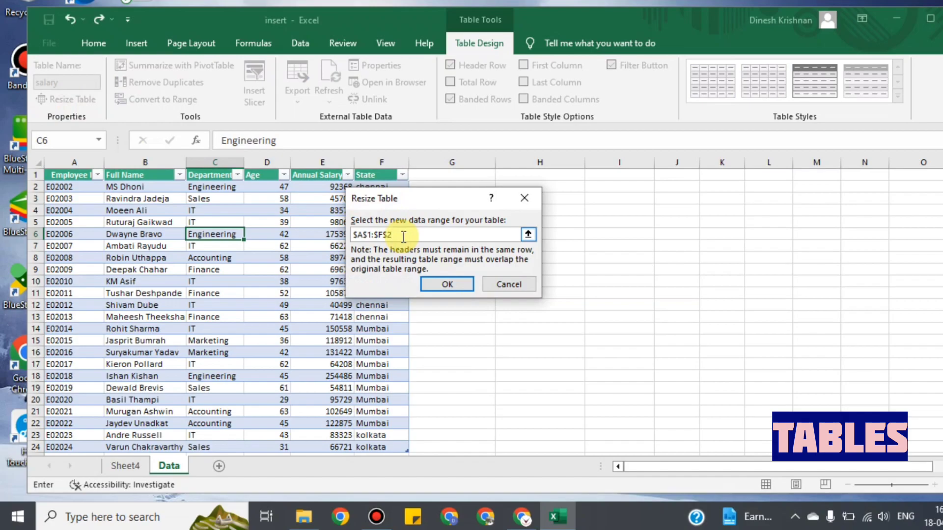
{"action": "left_click", "coordinate": [454, 285]}
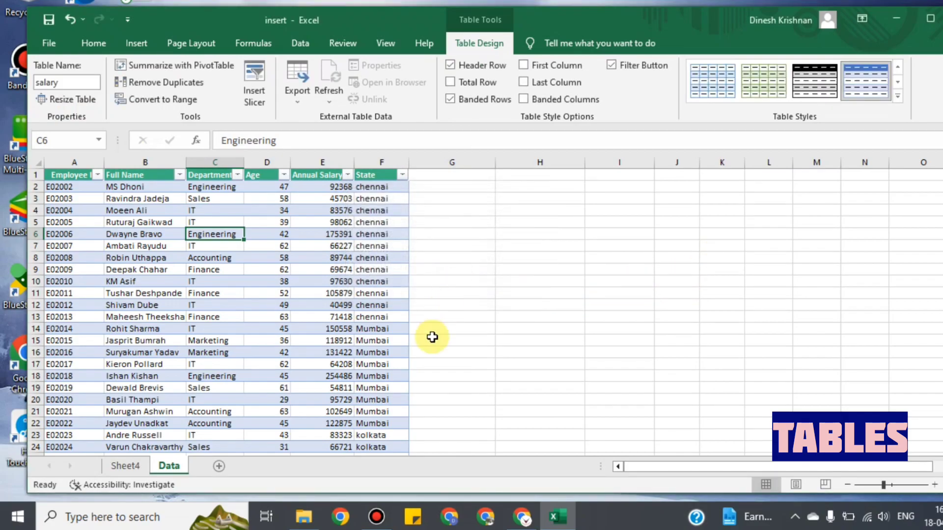
{"action": "scroll", "coordinate": [405, 413], "scroll_direction": "down", "scroll_amount": 2}
{"action": "scroll", "coordinate": [394, 309], "scroll_direction": "up", "scroll_amount": 2}
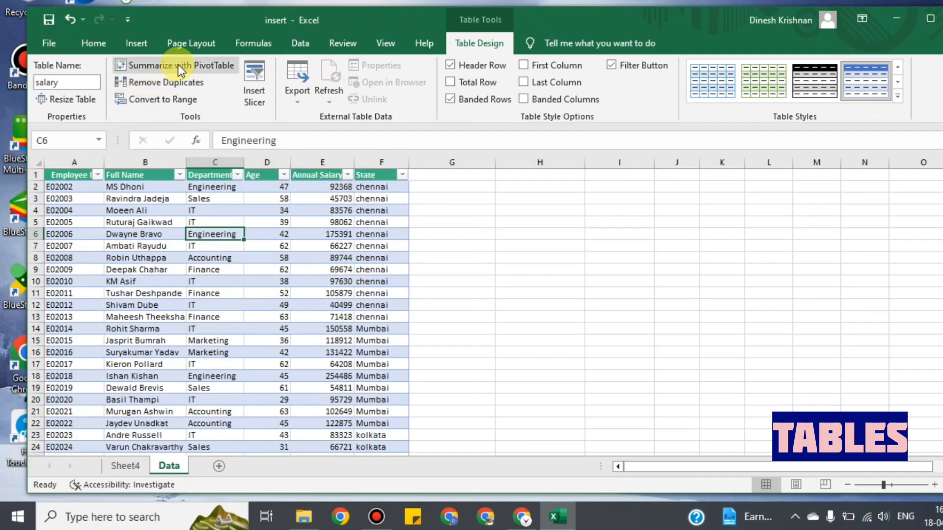
{"action": "left_click_drag", "start_coordinate": [284, 309], "coordinate": [284, 313]}
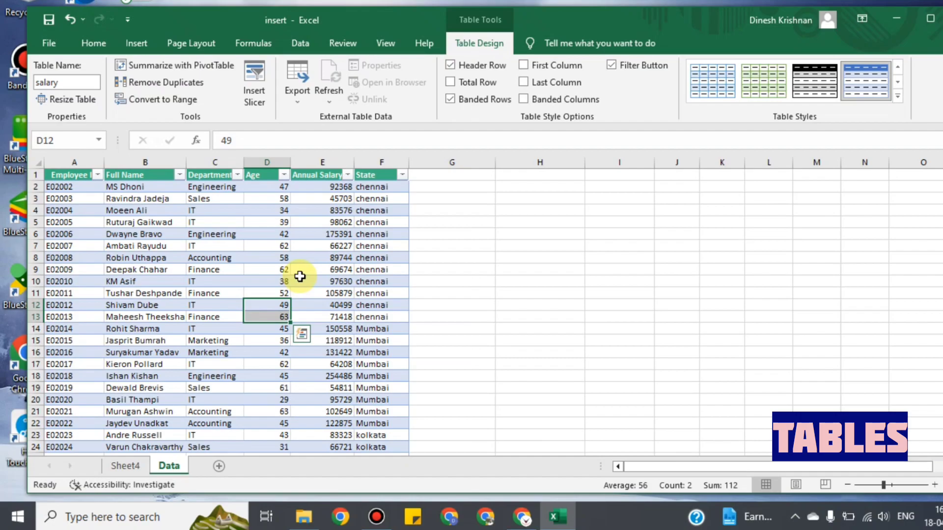
{"action": "left_click", "coordinate": [187, 69]}
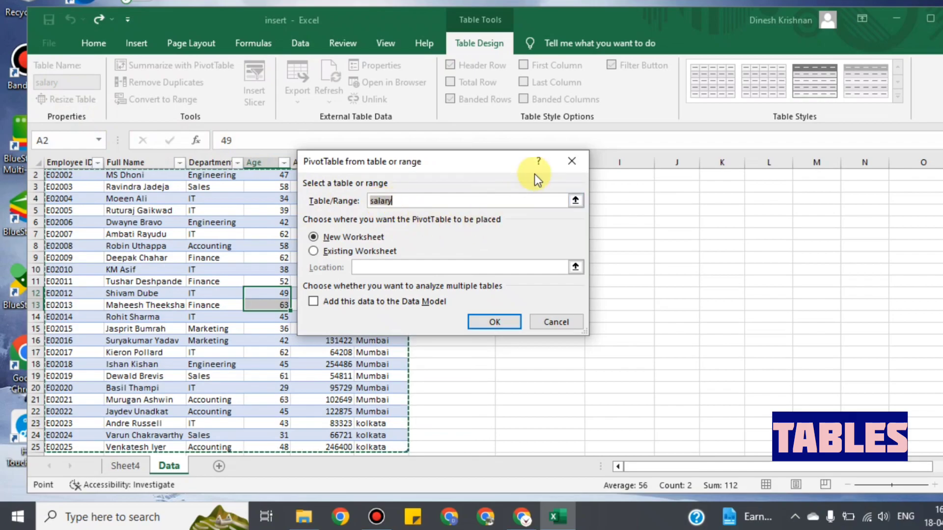
{"action": "left_click", "coordinate": [572, 161]}
{"action": "left_click", "coordinate": [498, 261]}
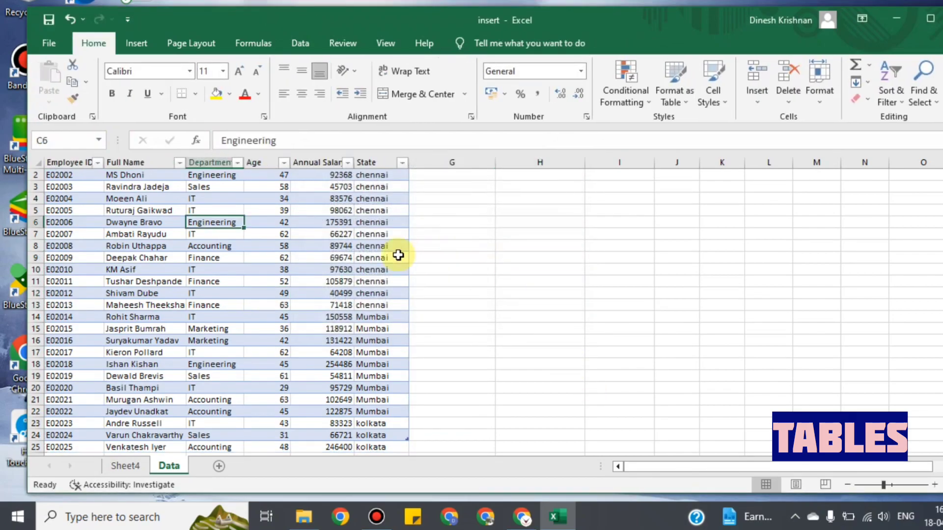
Convert the salary table back to a normal range
{"action": "left_click", "coordinate": [153, 210]}
{"action": "scroll", "coordinate": [181, 216], "scroll_direction": "up", "scroll_amount": 1}
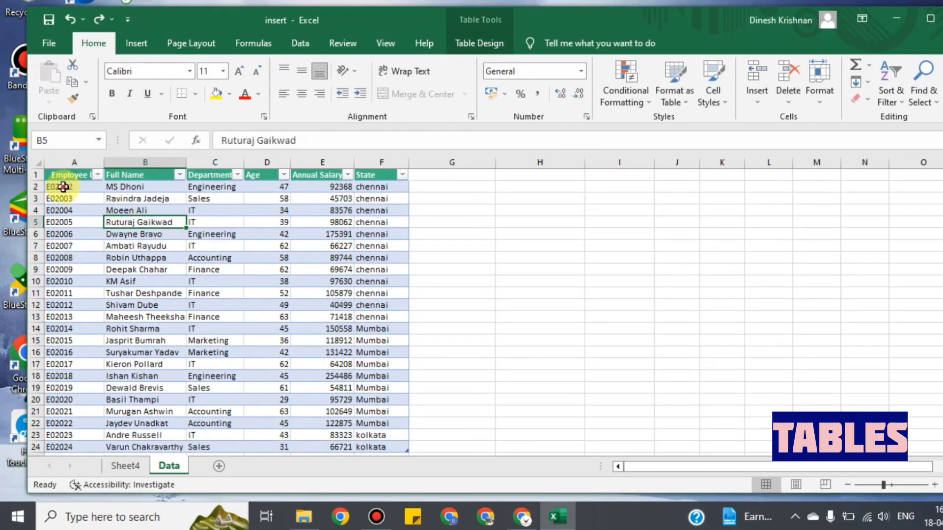
{"action": "left_click", "coordinate": [63, 186]}
{"action": "left_click", "coordinate": [475, 43]}
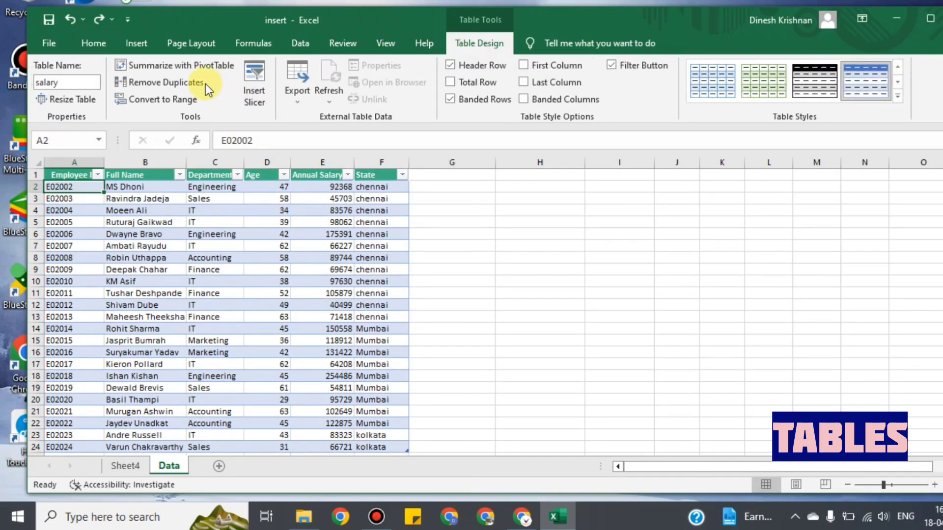
{"action": "left_click", "coordinate": [164, 98]}
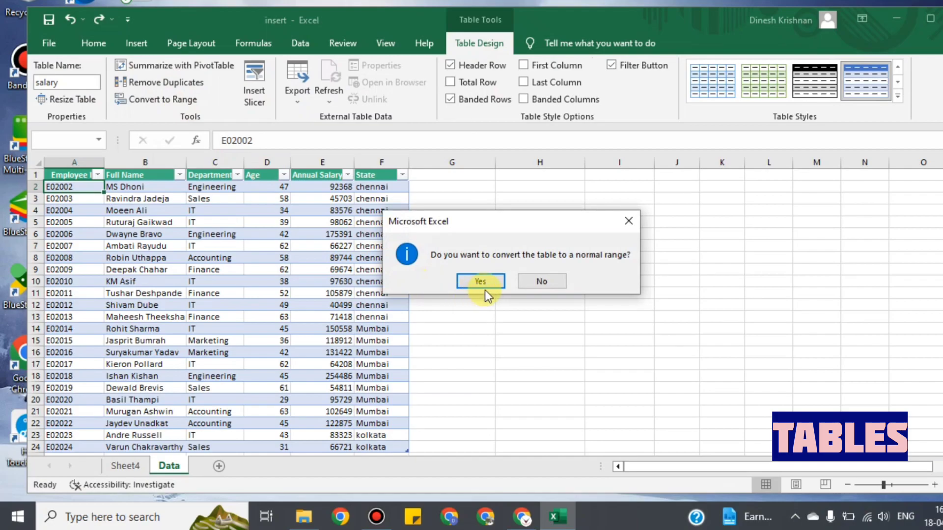
{"action": "left_click", "coordinate": [484, 277]}
{"action": "left_click", "coordinate": [127, 176]}
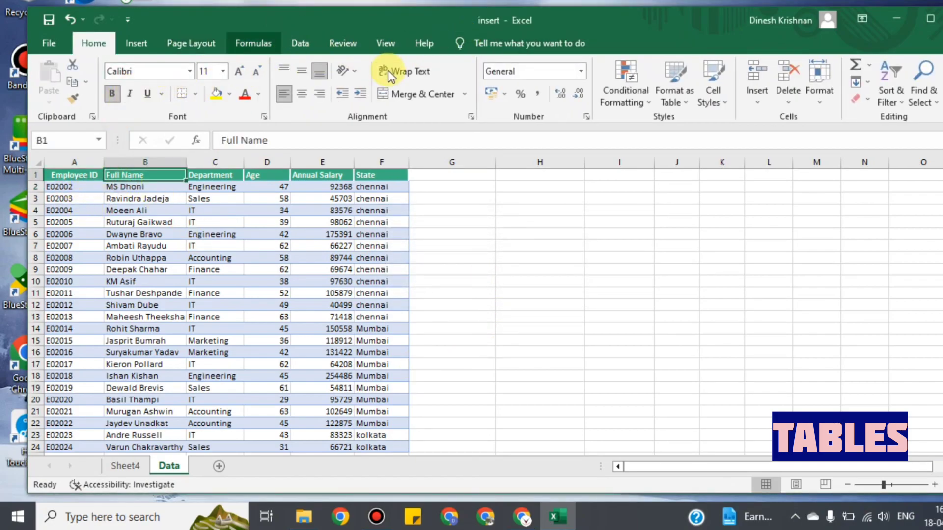
{"action": "left_click_drag", "start_coordinate": [196, 246], "coordinate": [206, 235]}
{"action": "left_click", "coordinate": [136, 44]}
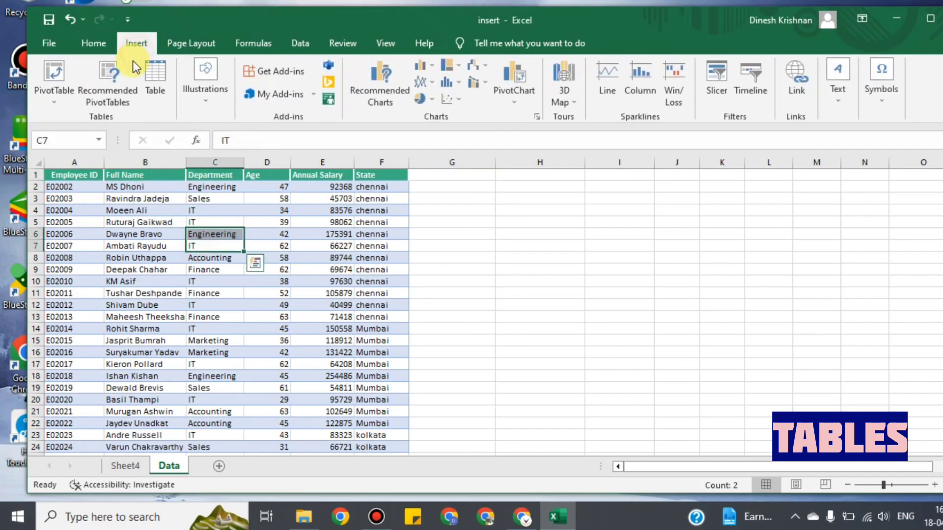
{"action": "left_click", "coordinate": [56, 73]}
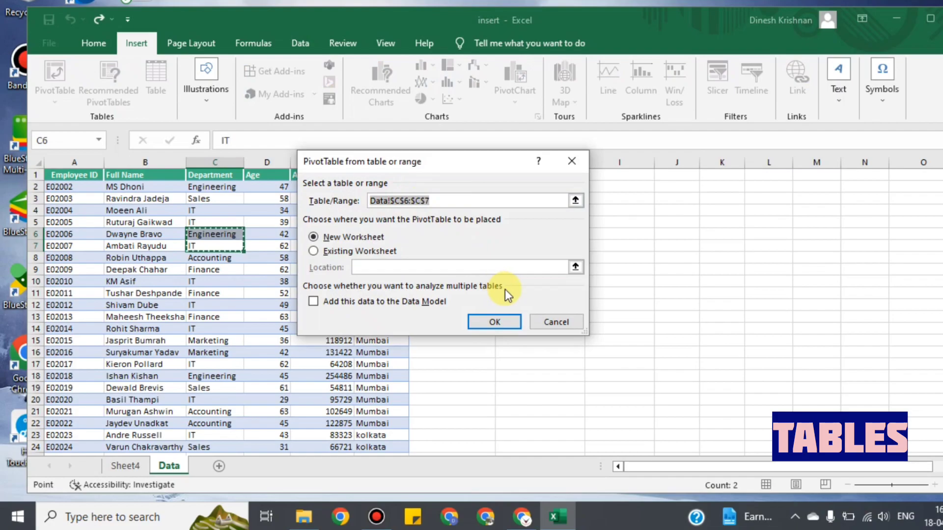
{"action": "left_click", "coordinate": [561, 320]}
Create a table with headers from the employee data in the range A1:F25
{"action": "left_click", "coordinate": [223, 212]}
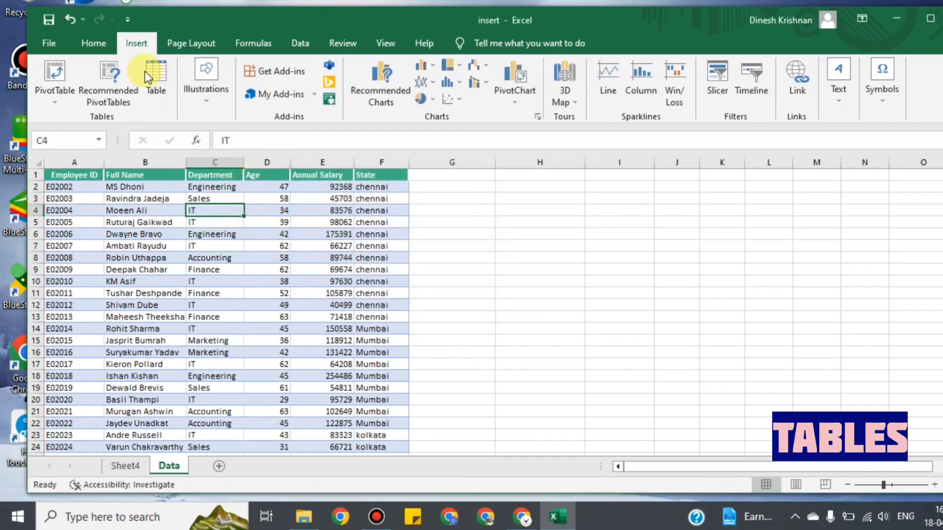
{"action": "left_click", "coordinate": [158, 77]}
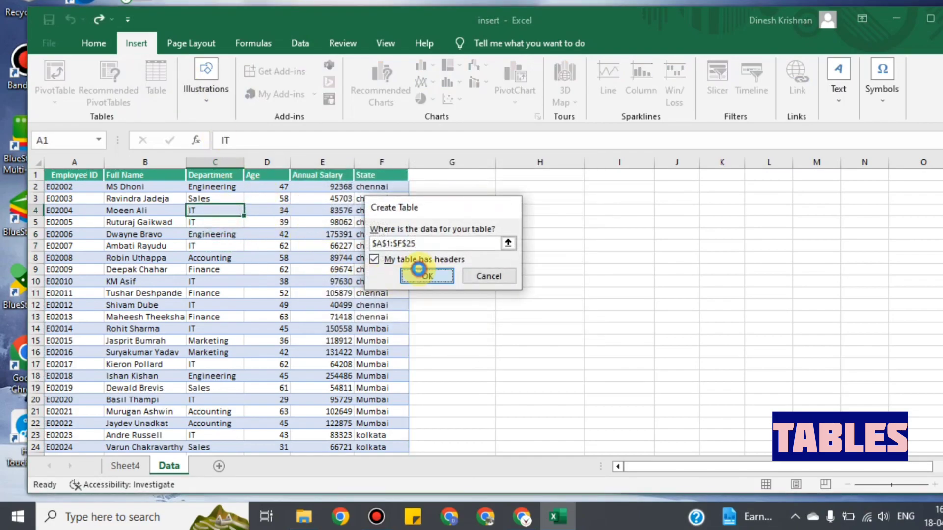
{"action": "left_click", "coordinate": [425, 274]}
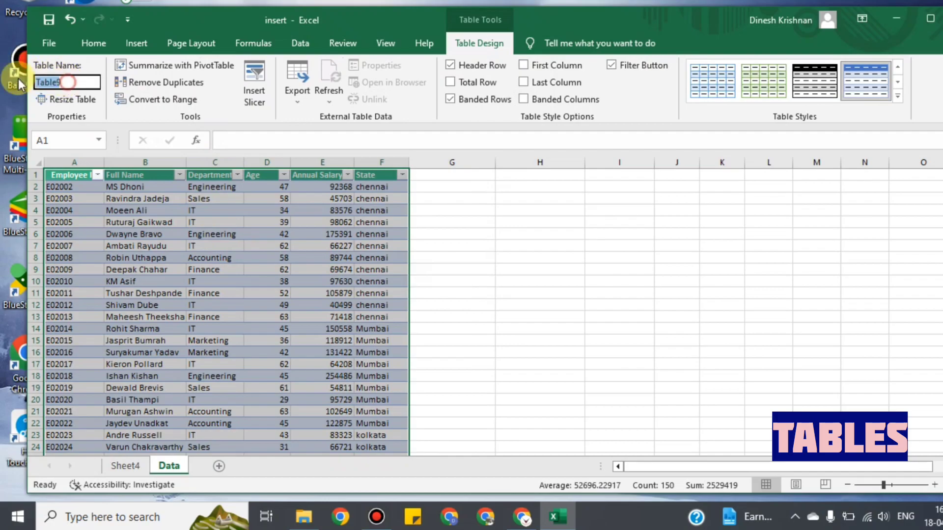
Rename the new employee table as salary
{"action": "key", "text": "Delete"}
{"action": "key", "text": "Delete"}
{"action": "key", "text": "Delete"}
{"action": "key", "text": "Delete"}
{"action": "key", "text": "Delete"}
{"action": "key", "text": "Delete"}
{"action": "type", "text": "salary"}
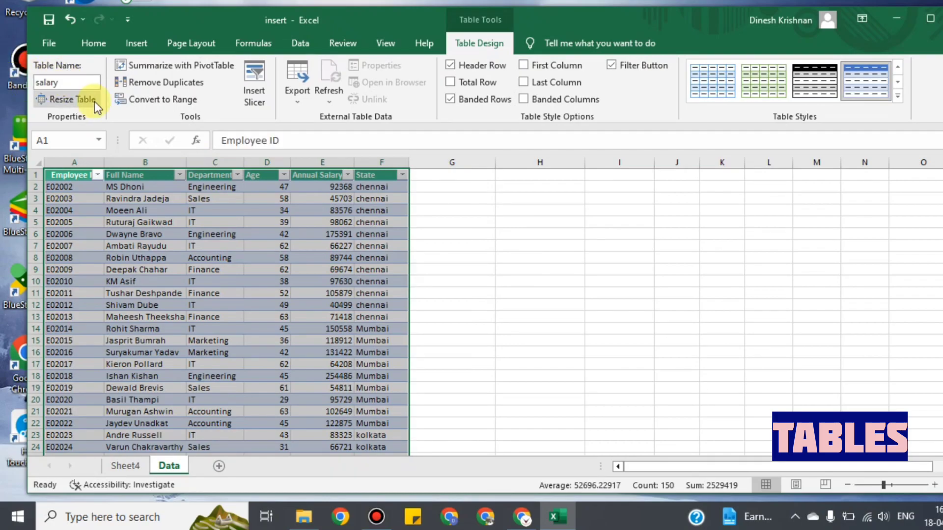
Summarize the salary table with a PivotTable placed in the existing Data worksheet at cell H2
{"action": "left_click_drag", "start_coordinate": [275, 270], "coordinate": [212, 246]}
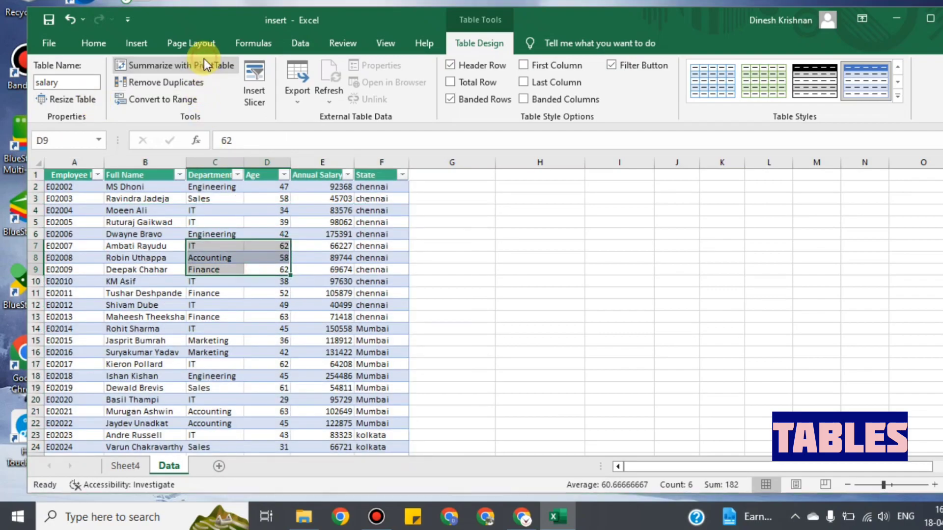
{"action": "left_click", "coordinate": [205, 61]}
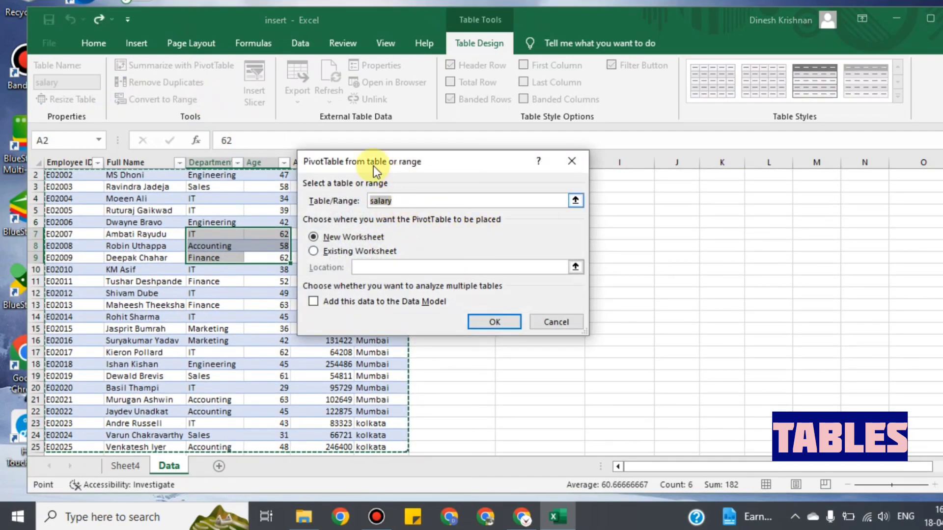
{"action": "left_click", "coordinate": [313, 251]}
{"action": "left_click_drag", "start_coordinate": [445, 170], "coordinate": [313, 211]}
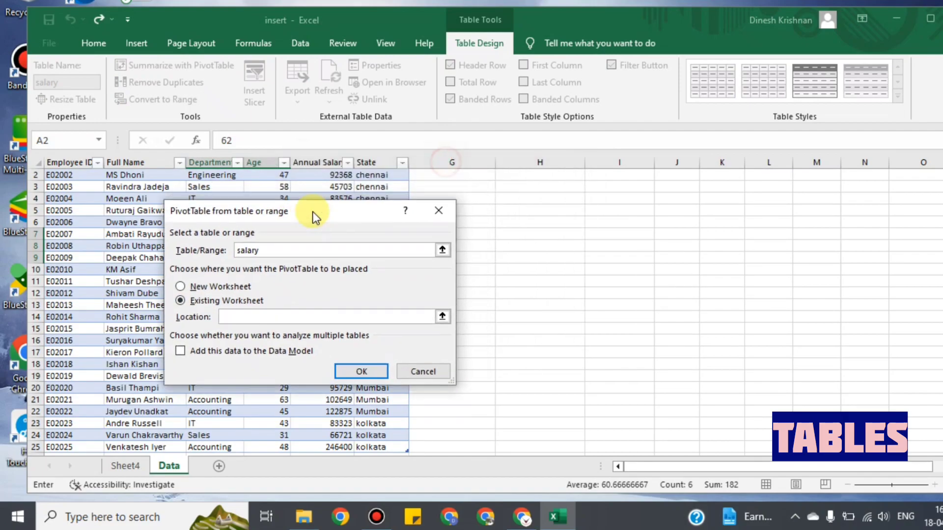
{"action": "left_click", "coordinate": [349, 371]}
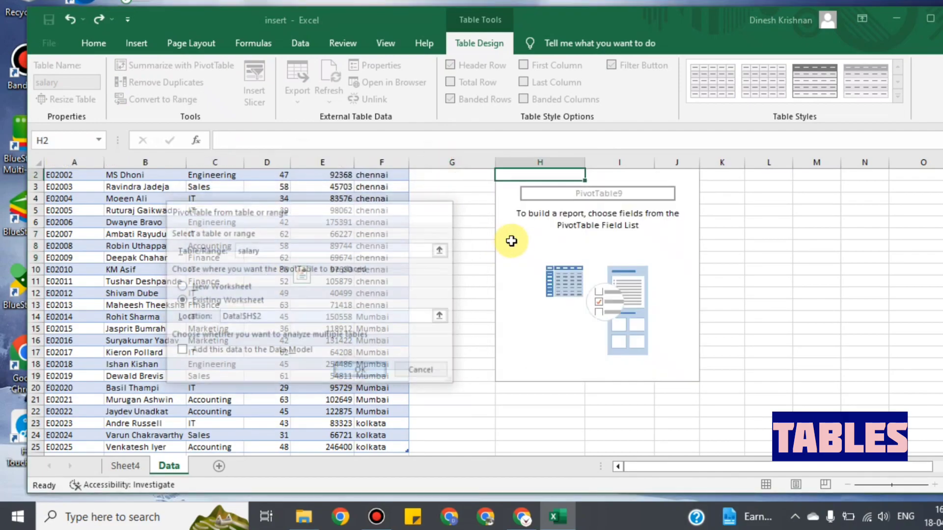
Delete the empty PivotTable beside the salary table
{"action": "left_click", "coordinate": [267, 234]}
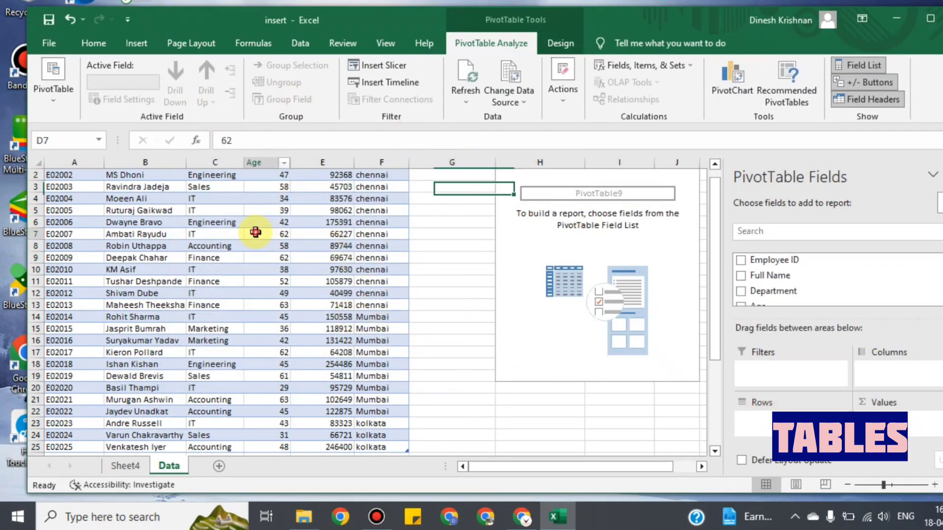
{"action": "left_click", "coordinate": [486, 45]}
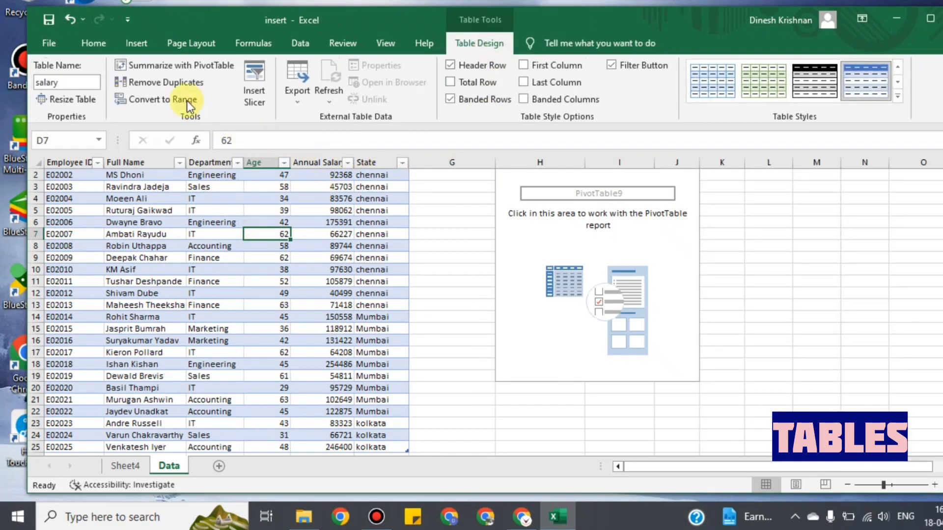
{"action": "left_click", "coordinate": [344, 245]}
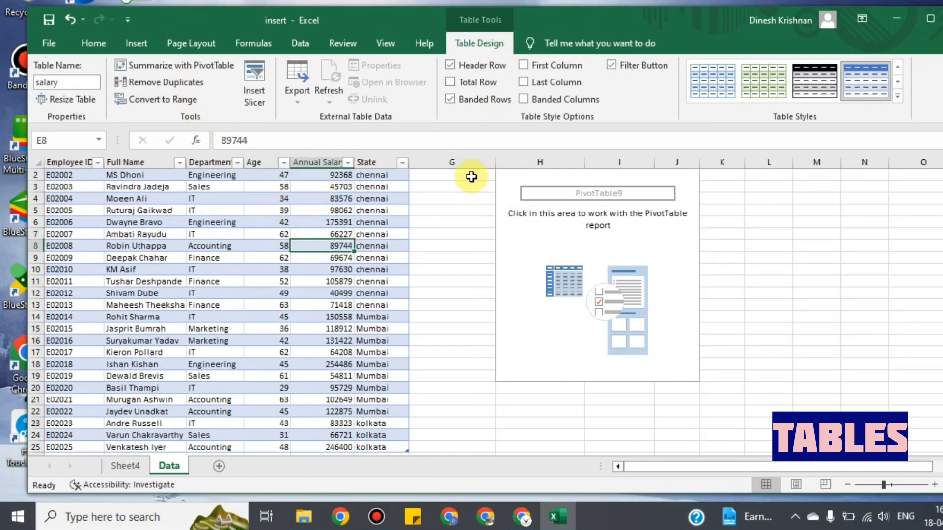
{"action": "left_click_drag", "start_coordinate": [511, 422], "coordinate": [718, 146]}
{"action": "key", "text": "Delete"}
Copy the employee record in row 25 over the record in row 24 to make a duplicate row
{"action": "left_click_drag", "start_coordinate": [358, 248], "coordinate": [351, 250]}
{"action": "scroll", "coordinate": [353, 275], "scroll_direction": "down", "scroll_amount": 5}
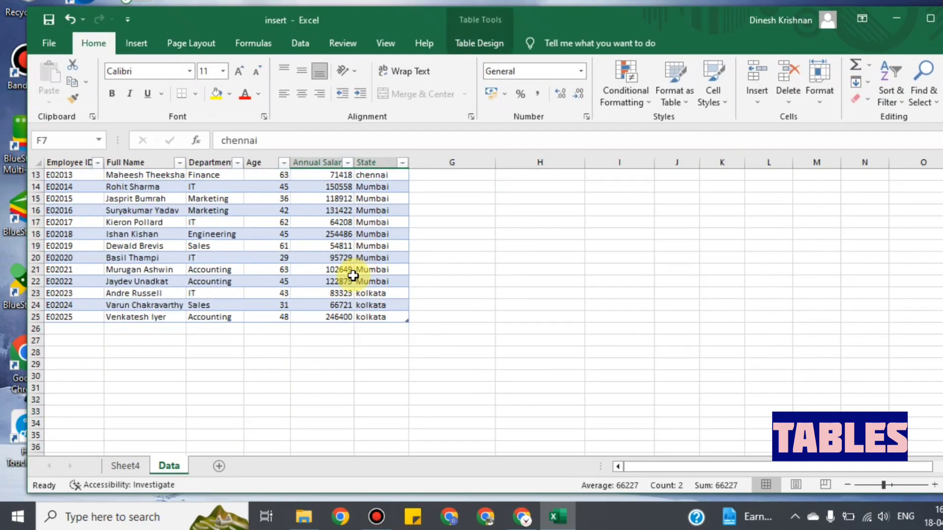
{"action": "left_click_drag", "start_coordinate": [76, 283], "coordinate": [388, 286]}
{"action": "key", "text": "ctrl+c"}
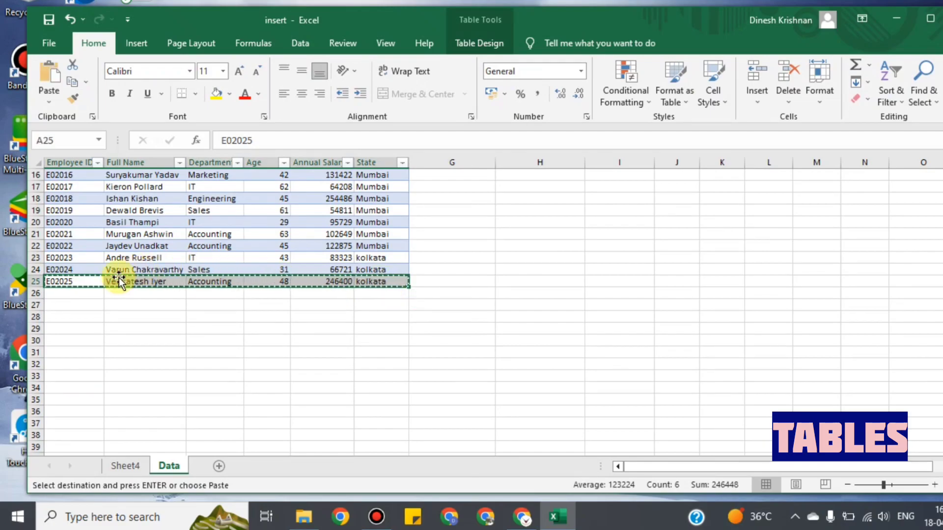
{"action": "left_click", "coordinate": [78, 269]}
{"action": "key", "text": "ctrl+v"}
{"action": "left_click", "coordinate": [214, 328]}
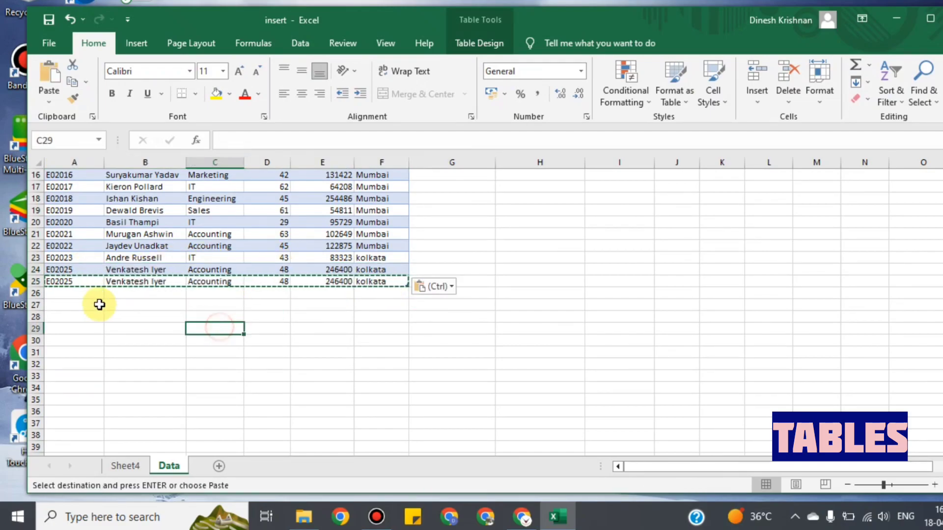
Remove duplicate rows from the salary table, comparing all columns and treating the first row as headers
{"action": "left_click", "coordinate": [308, 245]}
{"action": "scroll", "coordinate": [310, 255], "scroll_direction": "up", "scroll_amount": 5}
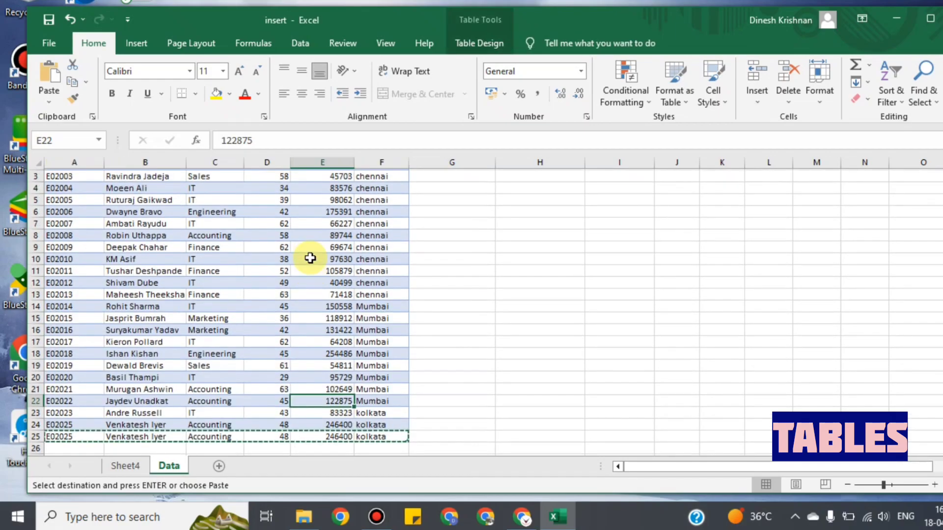
{"action": "left_click", "coordinate": [191, 281]}
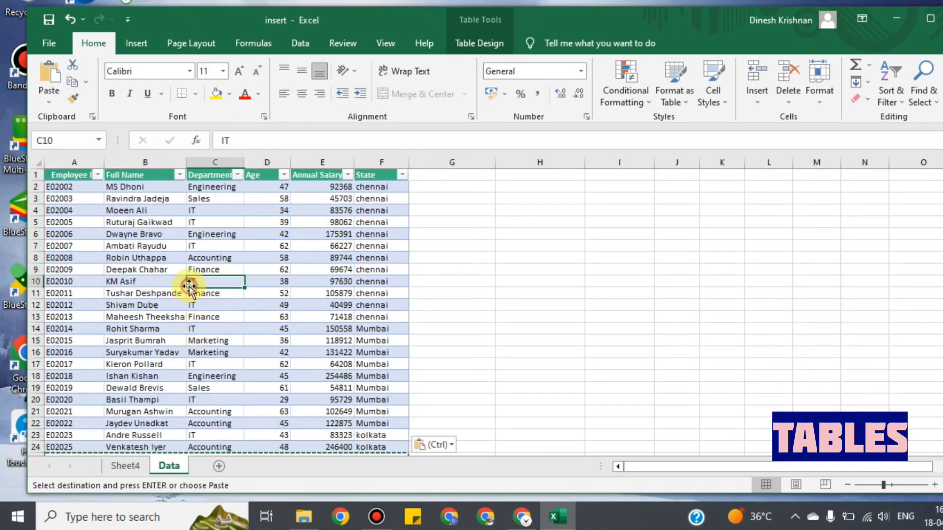
{"action": "left_click", "coordinate": [483, 42]}
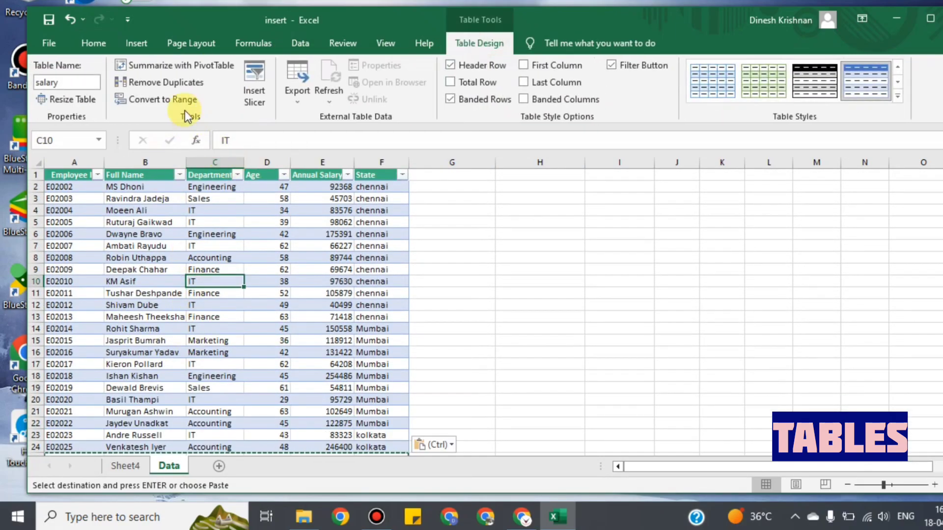
{"action": "left_click", "coordinate": [178, 82]}
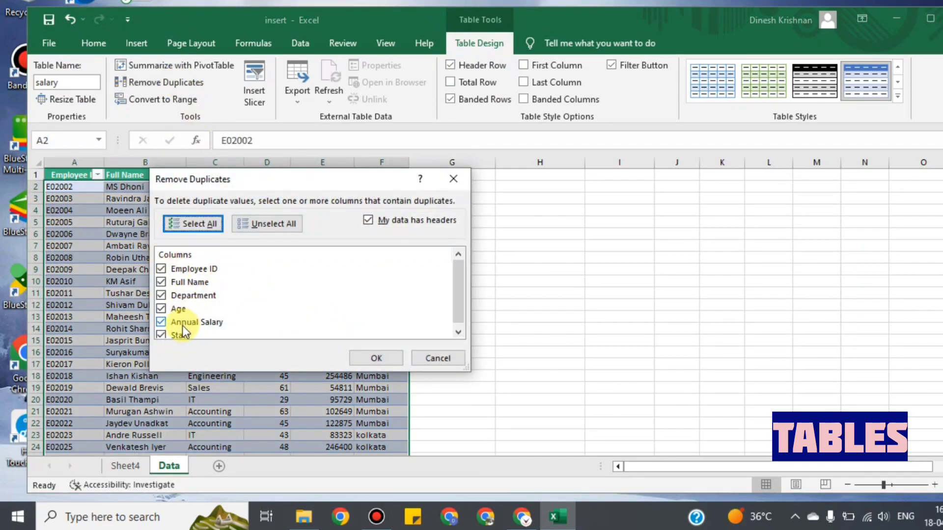
{"action": "left_click", "coordinate": [370, 357]}
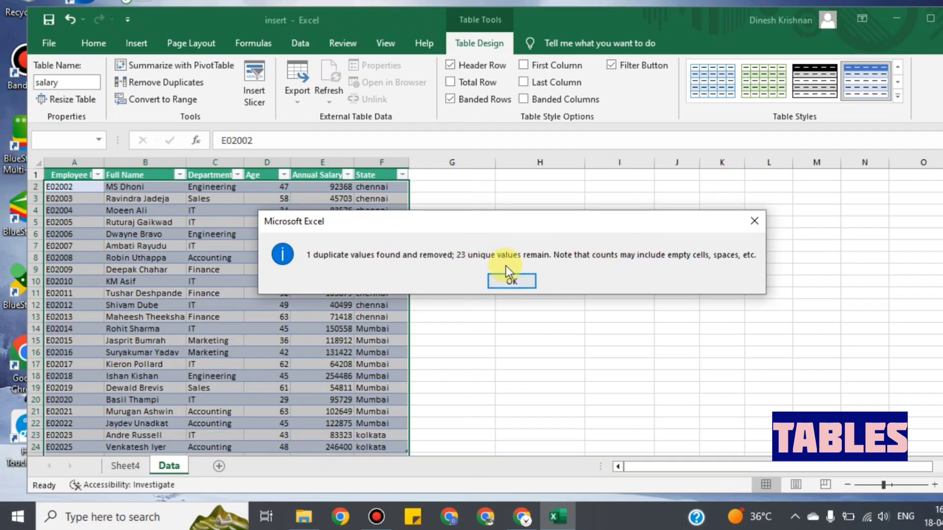
{"action": "left_click", "coordinate": [512, 282]}
{"action": "left_click", "coordinate": [210, 280]}
{"action": "scroll", "coordinate": [385, 298], "scroll_direction": "down", "scroll_amount": 3}
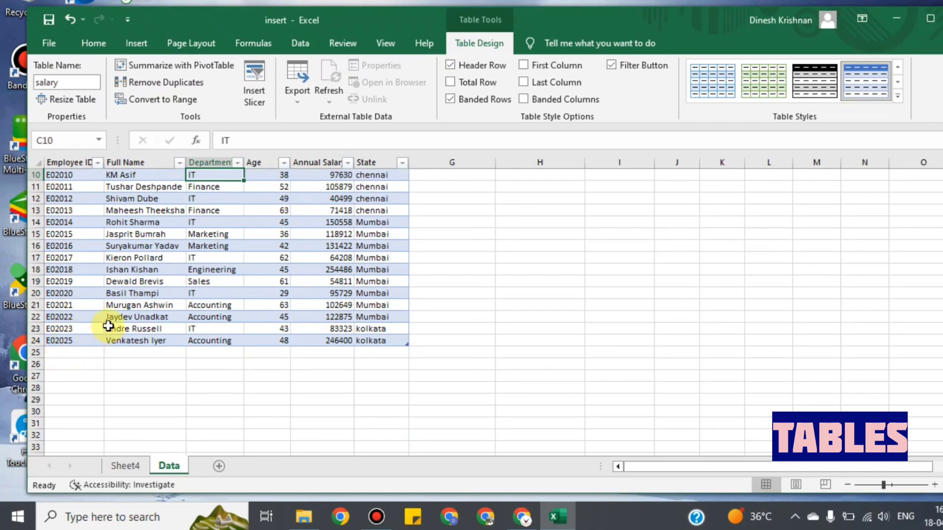
{"action": "left_click", "coordinate": [117, 308]}
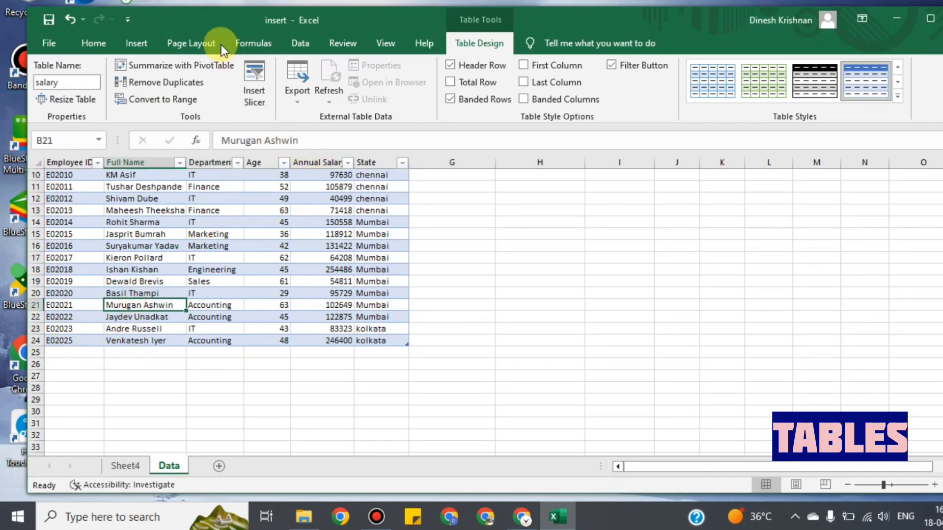
{"action": "scroll", "coordinate": [321, 280], "scroll_direction": "up", "scroll_amount": 3}
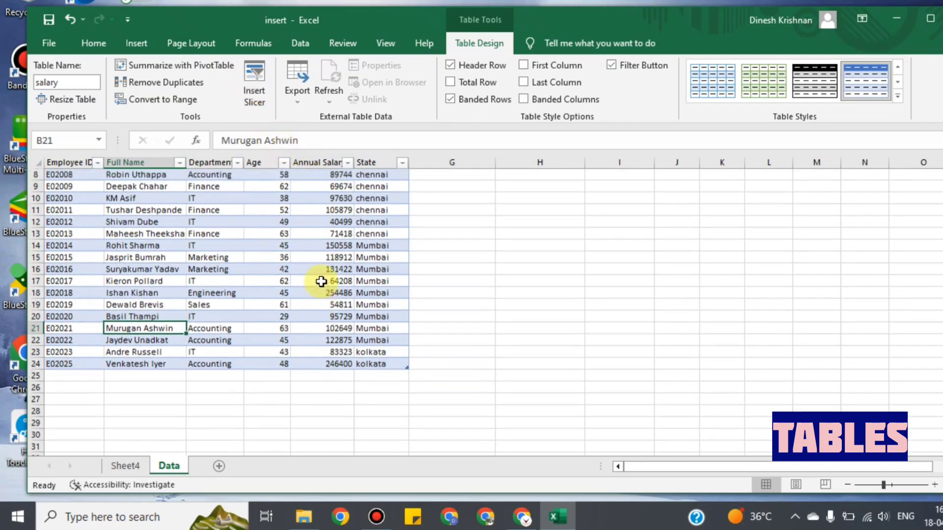
{"action": "left_click", "coordinate": [96, 43]}
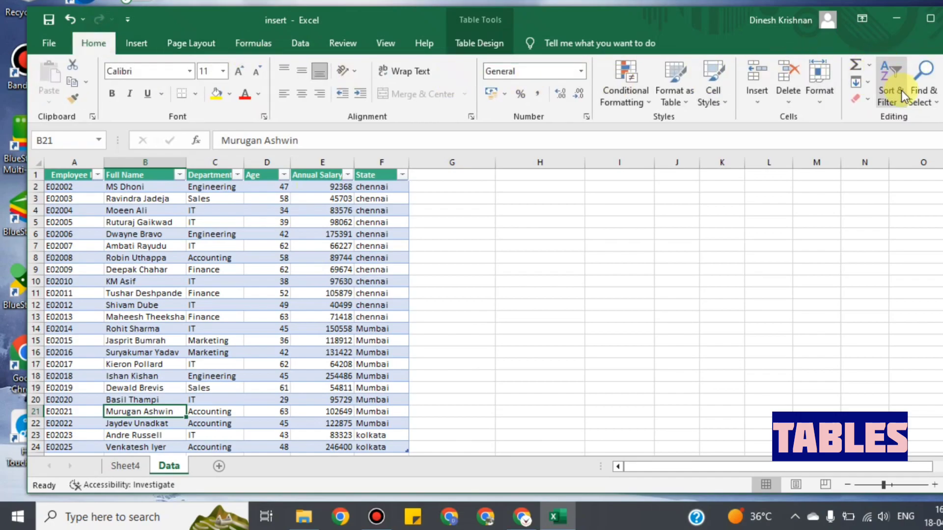
{"action": "left_click", "coordinate": [139, 43]}
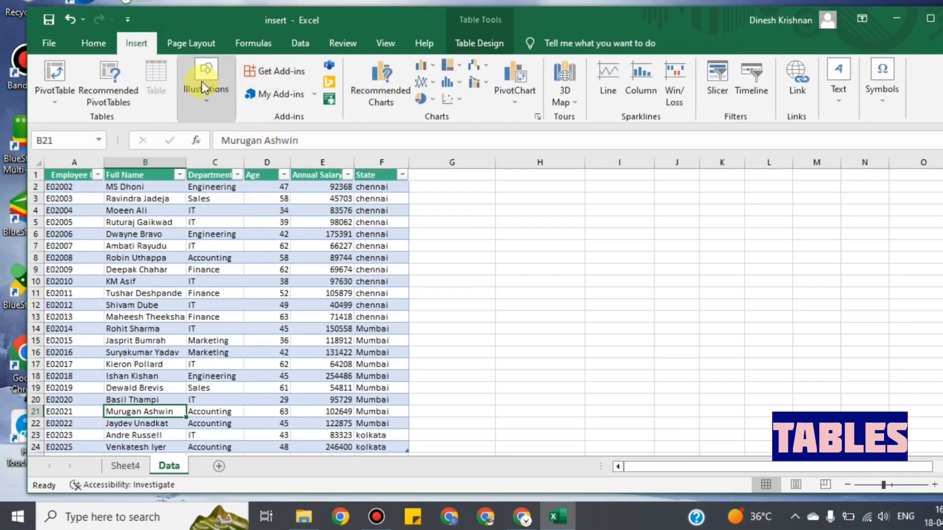
Insert a State slicer for the salary table and place it beside the data, across columns G to I near row 2
{"action": "left_click", "coordinate": [211, 210]}
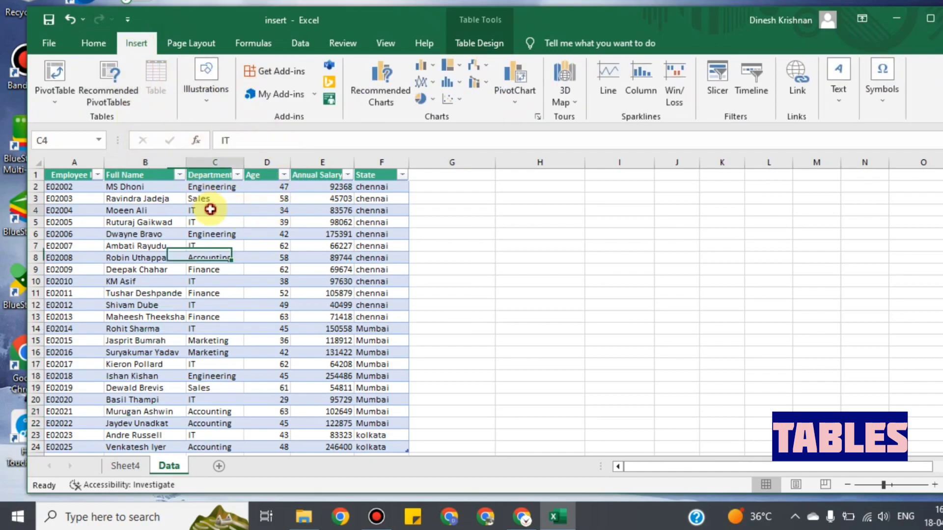
{"action": "left_click", "coordinate": [488, 44]}
{"action": "left_click", "coordinate": [257, 79]}
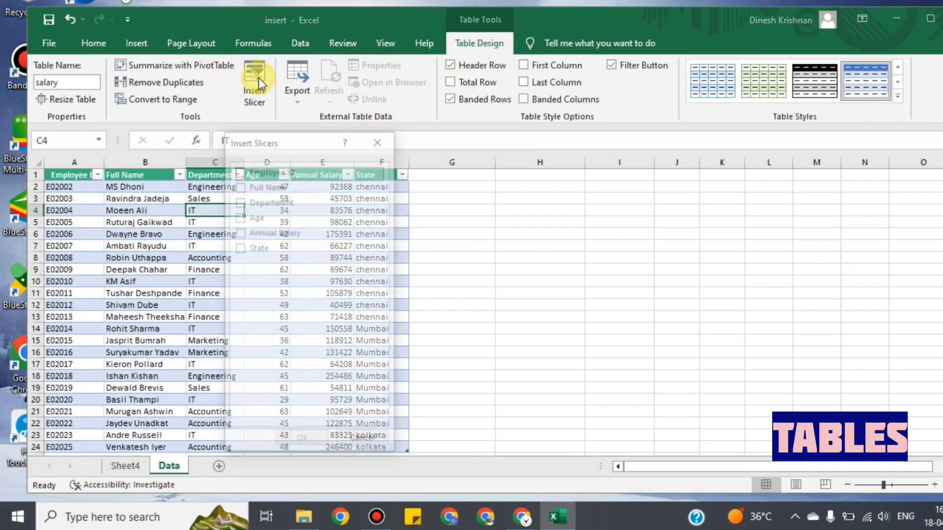
{"action": "left_click_drag", "start_coordinate": [305, 140], "coordinate": [561, 146]}
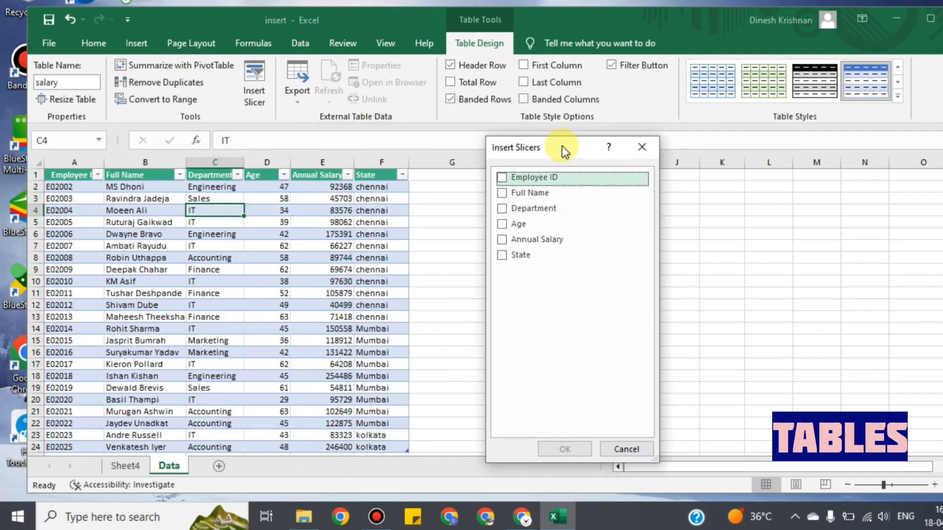
{"action": "left_click", "coordinate": [501, 255]}
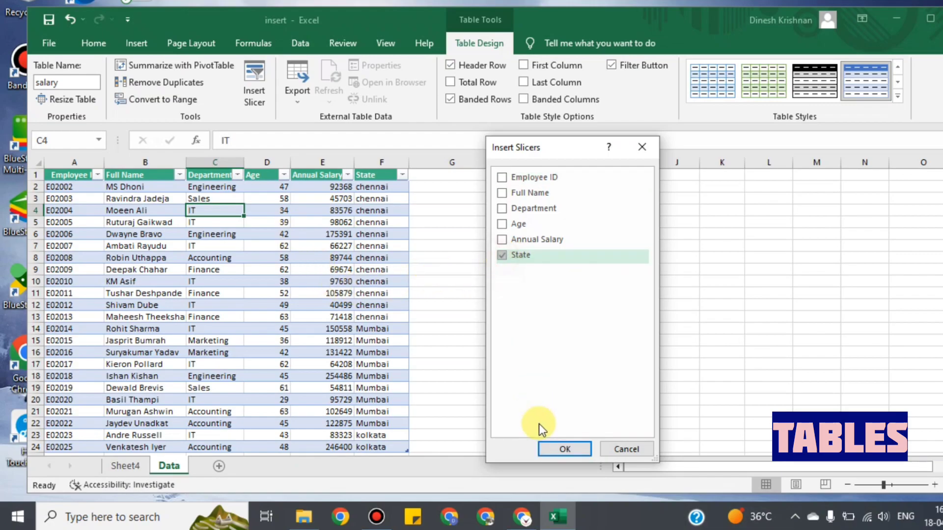
{"action": "left_click", "coordinate": [553, 448]}
{"action": "left_click_drag", "start_coordinate": [508, 249], "coordinate": [530, 189]}
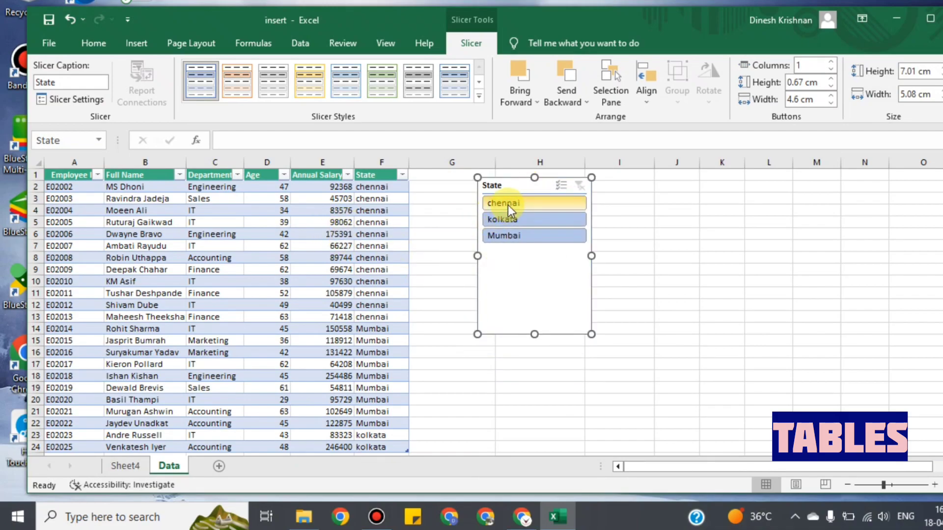
Filter the salary table with the State slicer by chennai, kolkata and Mumbai in turn, and select chennai and Mumbai together
{"action": "left_click", "coordinate": [522, 205]}
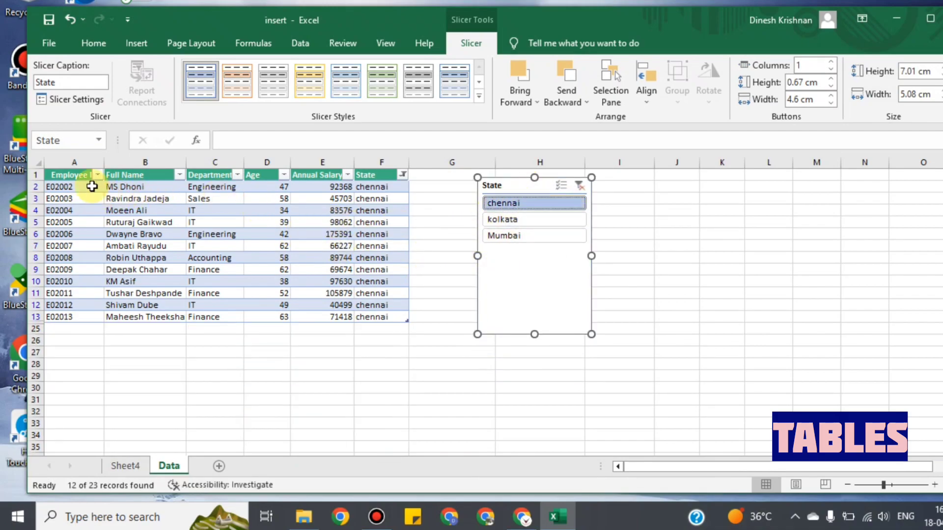
{"action": "left_click", "coordinate": [500, 220]}
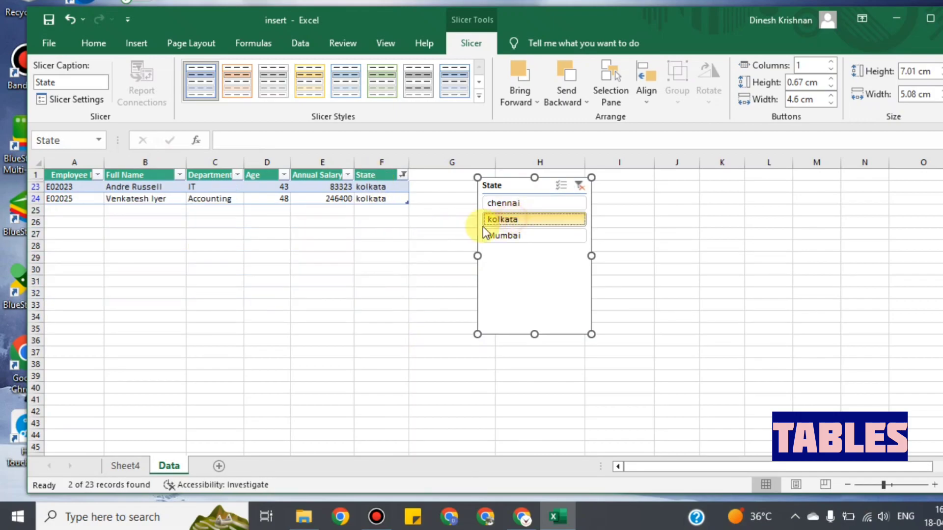
{"action": "left_click", "coordinate": [511, 236]}
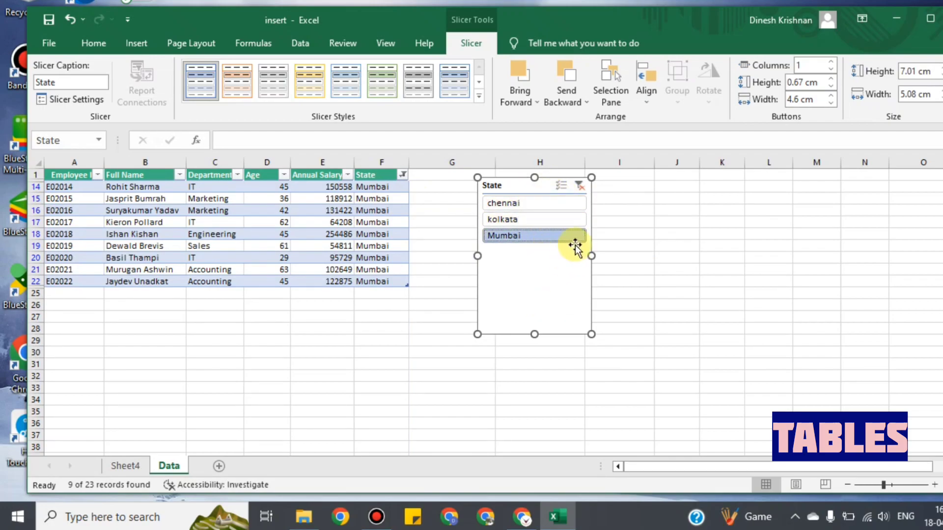
{"action": "left_click", "coordinate": [554, 203]}
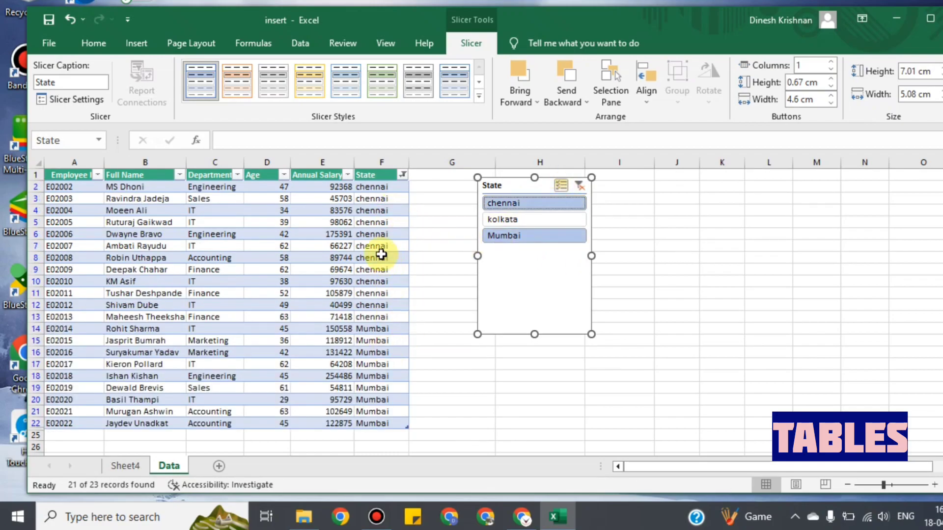
Clear the State slicer's filter and delete the slicer
{"action": "left_click", "coordinate": [579, 184]}
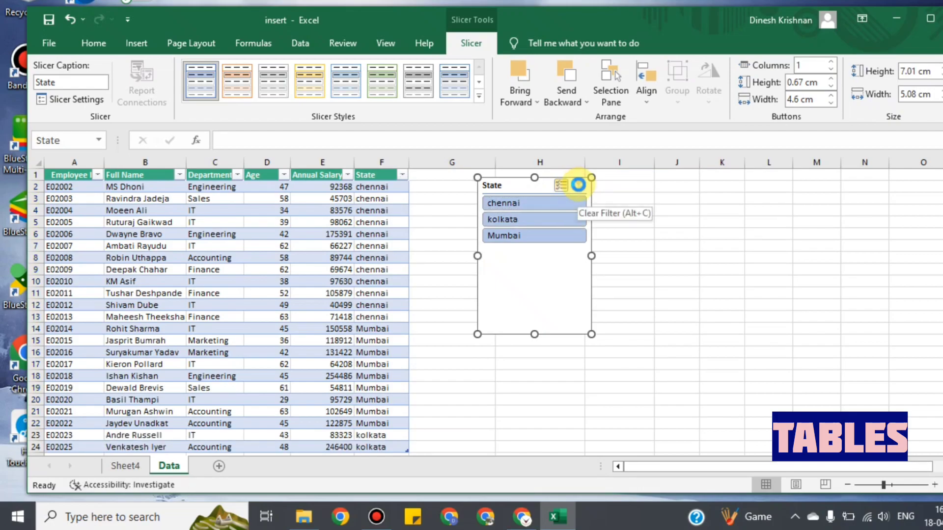
{"action": "key", "text": "Delete"}
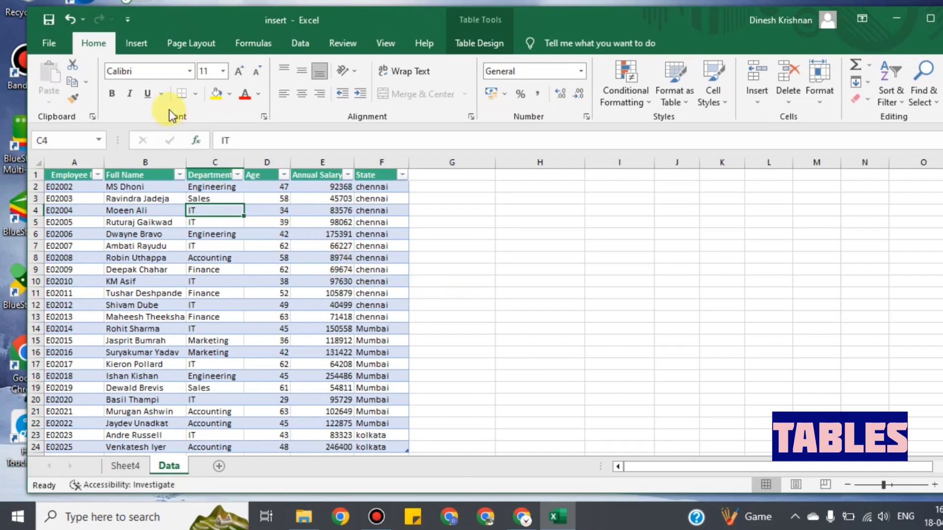
{"action": "left_click_drag", "start_coordinate": [276, 258], "coordinate": [275, 245]}
{"action": "left_click", "coordinate": [484, 45]}
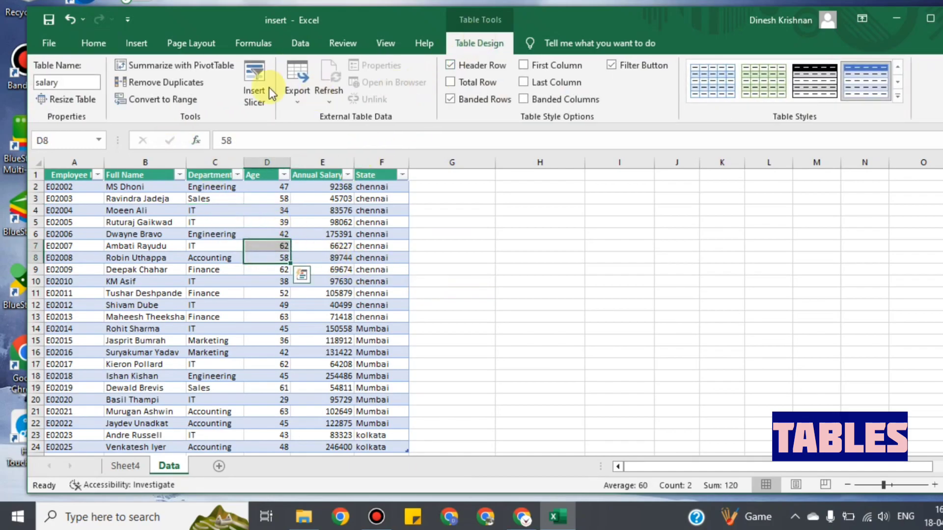
{"action": "left_click", "coordinate": [303, 101]}
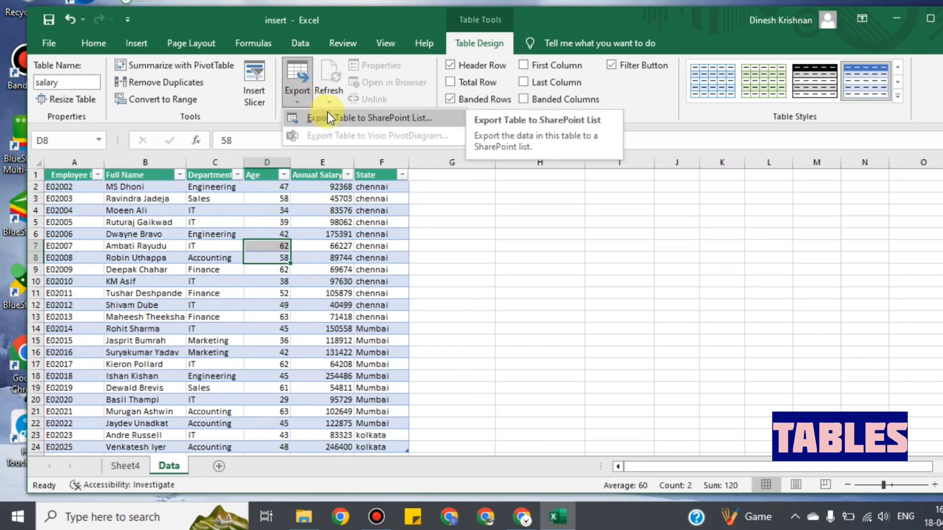
{"action": "left_click", "coordinate": [308, 275]}
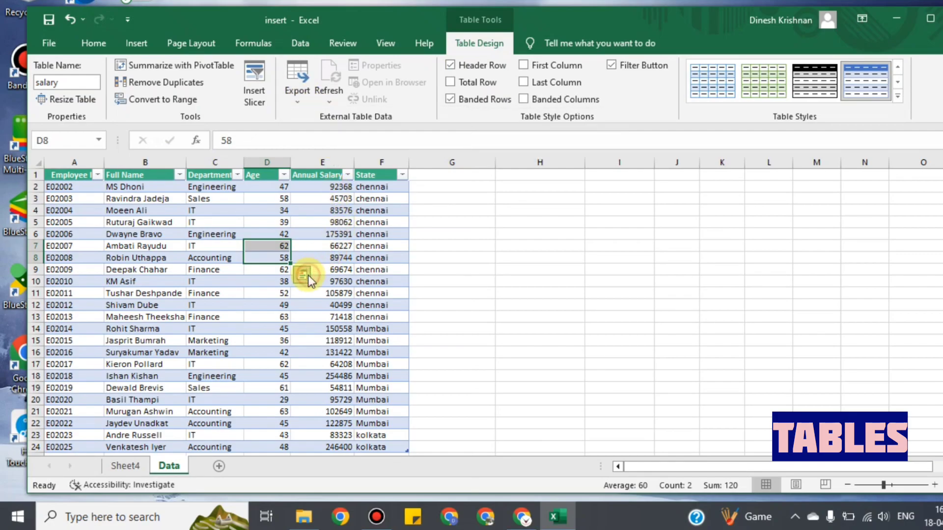
{"action": "left_click", "coordinate": [329, 104]}
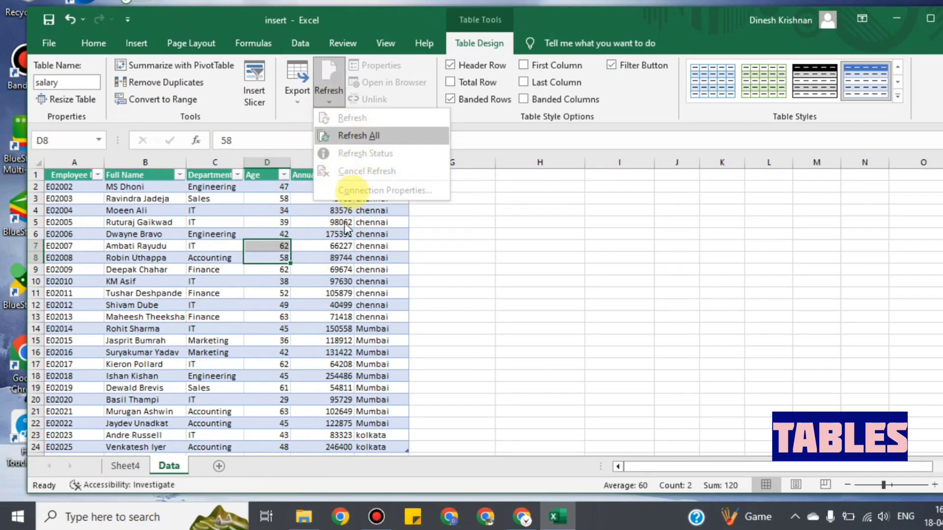
{"action": "scroll", "coordinate": [240, 393], "scroll_direction": "down", "scroll_amount": 3}
{"action": "left_click", "coordinate": [228, 292]}
{"action": "left_click", "coordinate": [182, 364]}
{"action": "left_click_drag", "start_coordinate": [78, 349], "coordinate": [435, 363]}
{"action": "left_click", "coordinate": [340, 269]}
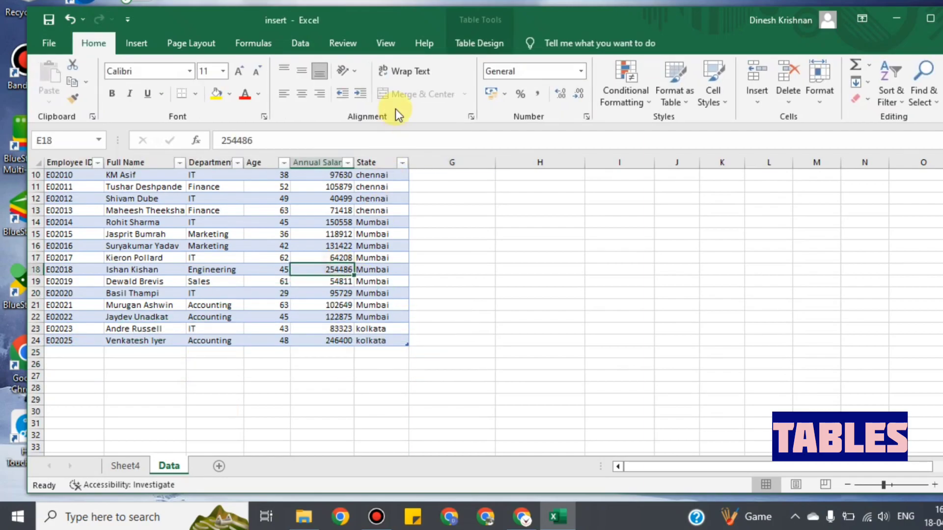
Hide the salary table's header row and show it again
{"action": "left_click", "coordinate": [471, 45]}
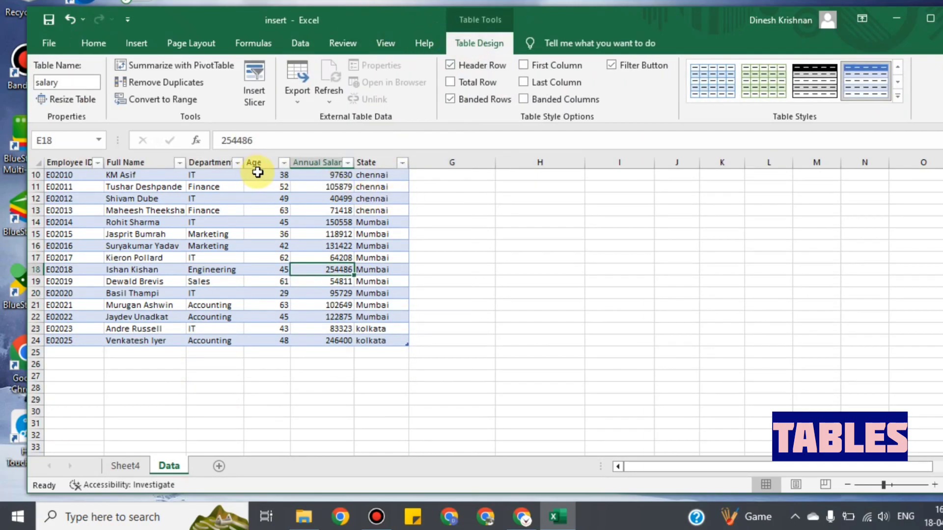
{"action": "scroll", "coordinate": [442, 268], "scroll_direction": "up", "scroll_amount": 3}
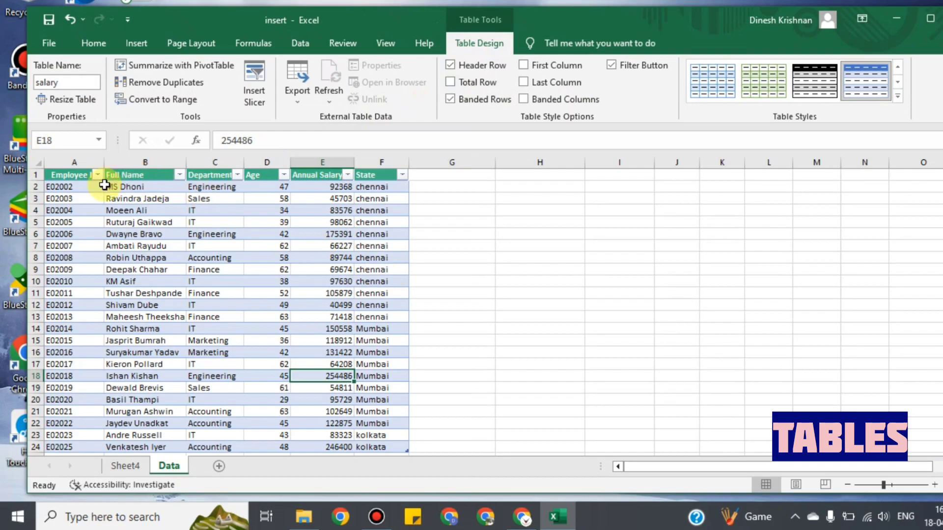
{"action": "left_click_drag", "start_coordinate": [69, 171], "coordinate": [317, 190]}
{"action": "left_click_drag", "start_coordinate": [304, 221], "coordinate": [278, 220]}
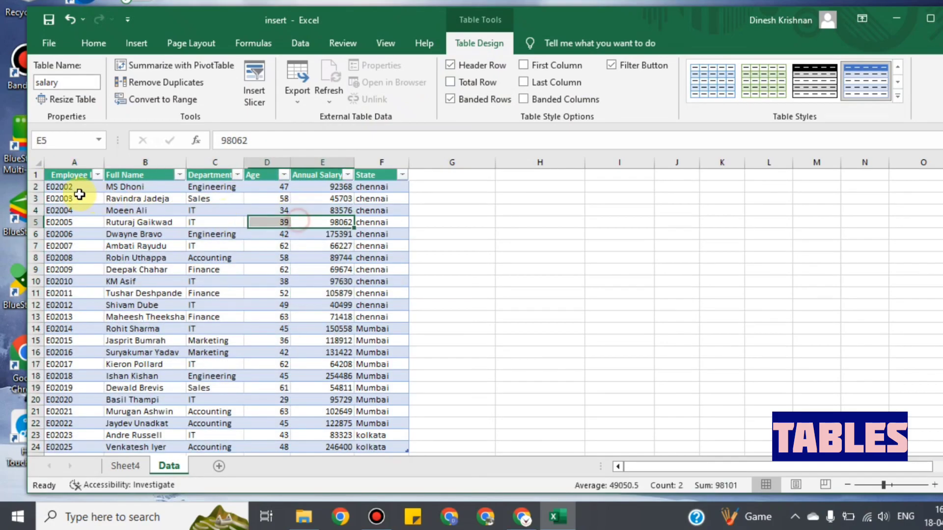
{"action": "left_click_drag", "start_coordinate": [80, 174], "coordinate": [359, 176]}
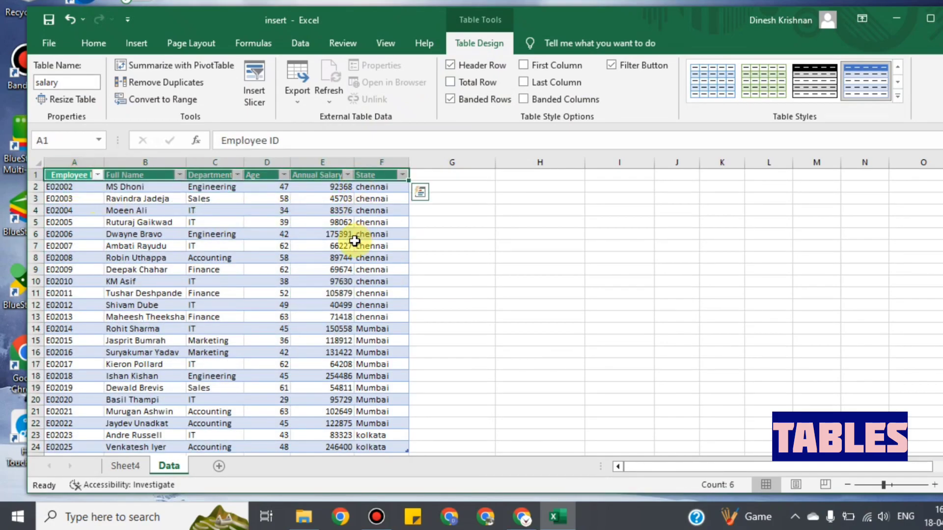
{"action": "left_click", "coordinate": [450, 65]}
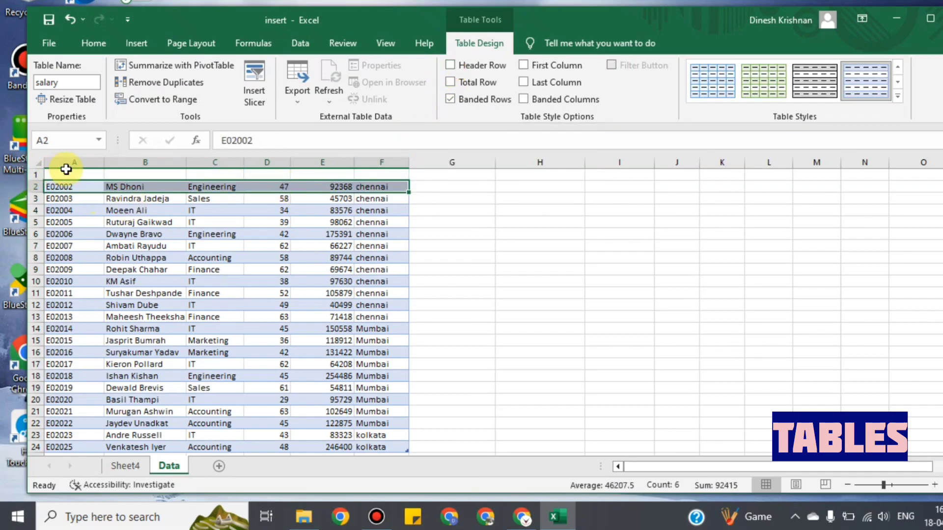
{"action": "left_click", "coordinate": [449, 64]}
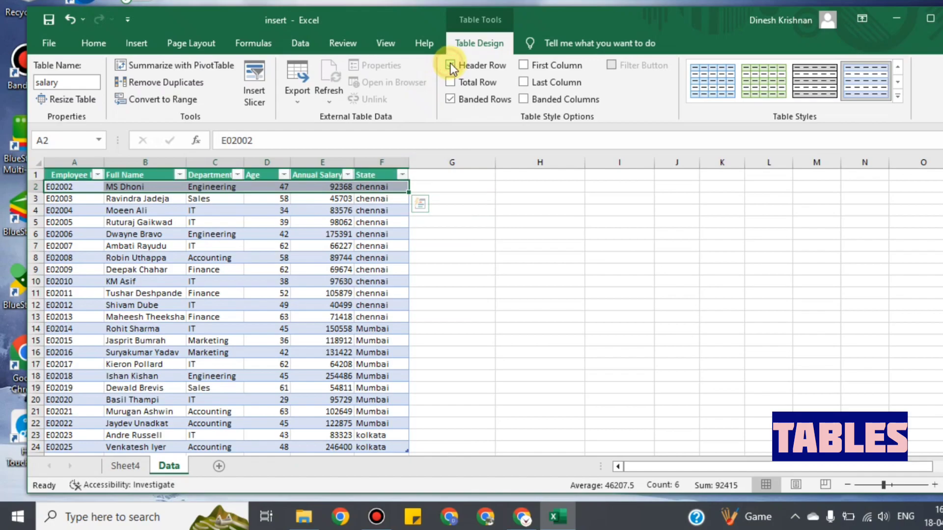
{"action": "left_click", "coordinate": [328, 245]}
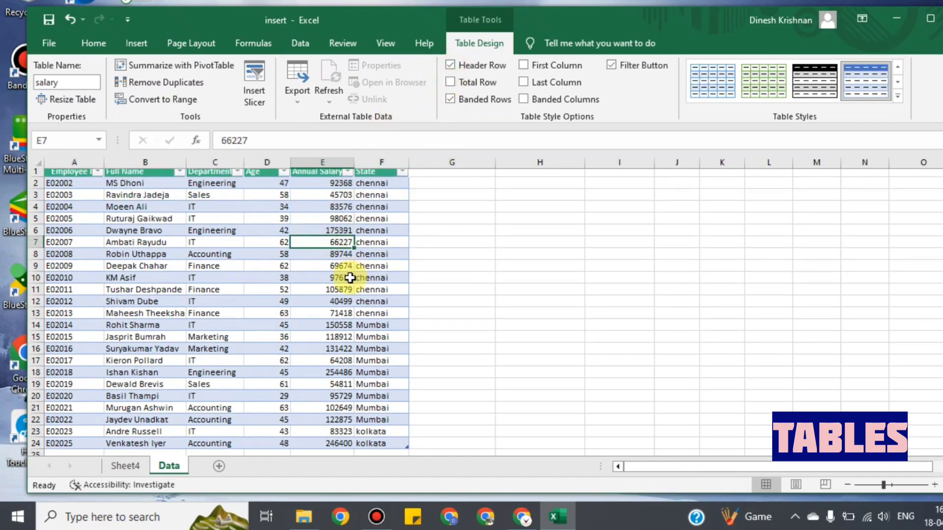
Add a total row below the last record of the salary table and remove it again
{"action": "scroll", "coordinate": [348, 273], "scroll_direction": "down", "scroll_amount": 3}
{"action": "left_click_drag", "start_coordinate": [59, 351], "coordinate": [255, 342]}
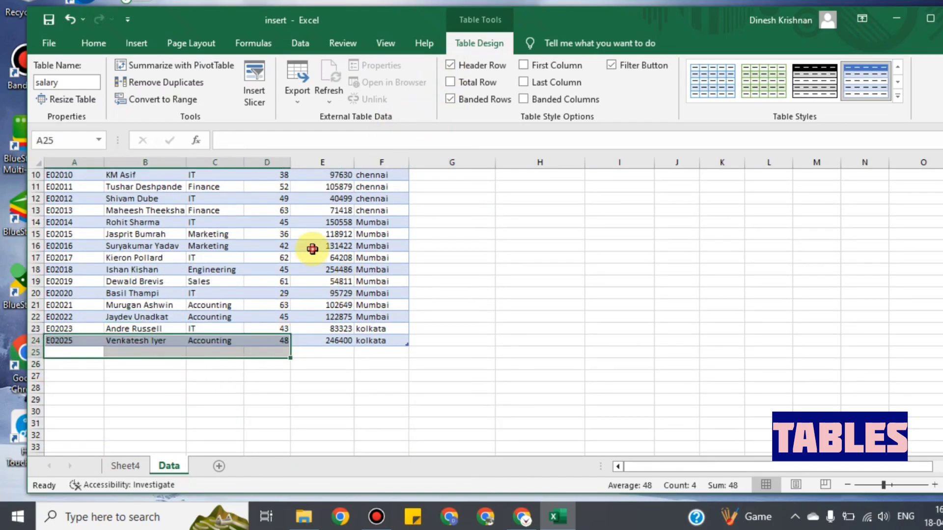
{"action": "left_click", "coordinate": [312, 247]}
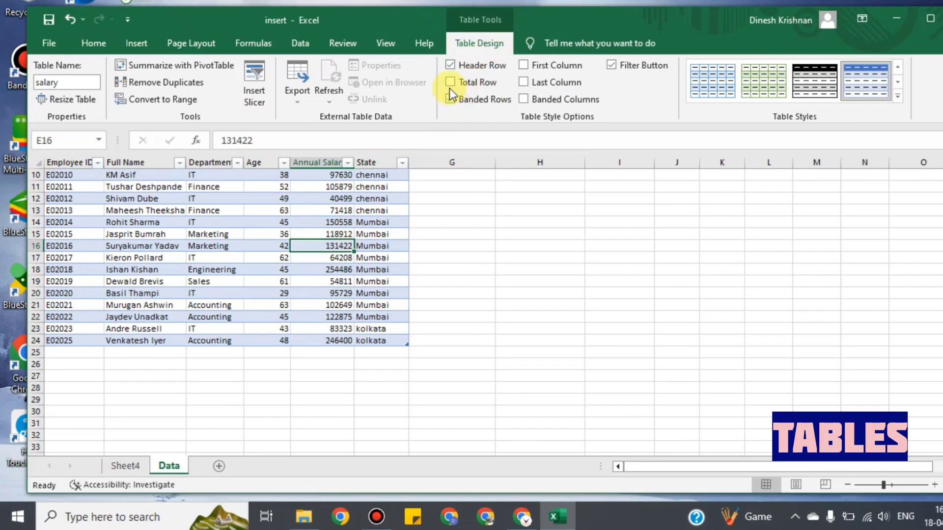
{"action": "left_click", "coordinate": [449, 84]}
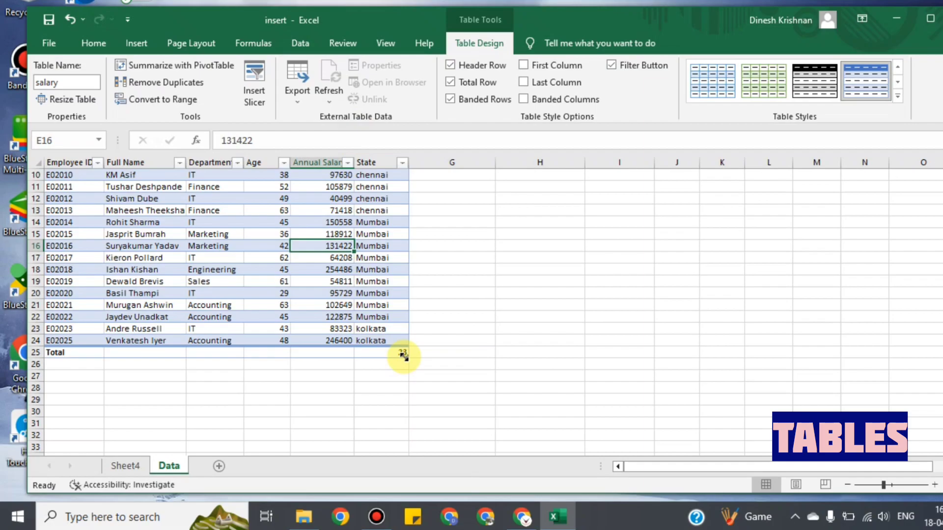
{"action": "left_click", "coordinate": [456, 82]}
{"action": "left_click", "coordinate": [452, 234]}
{"action": "scroll", "coordinate": [471, 165], "scroll_direction": "up", "scroll_amount": 3}
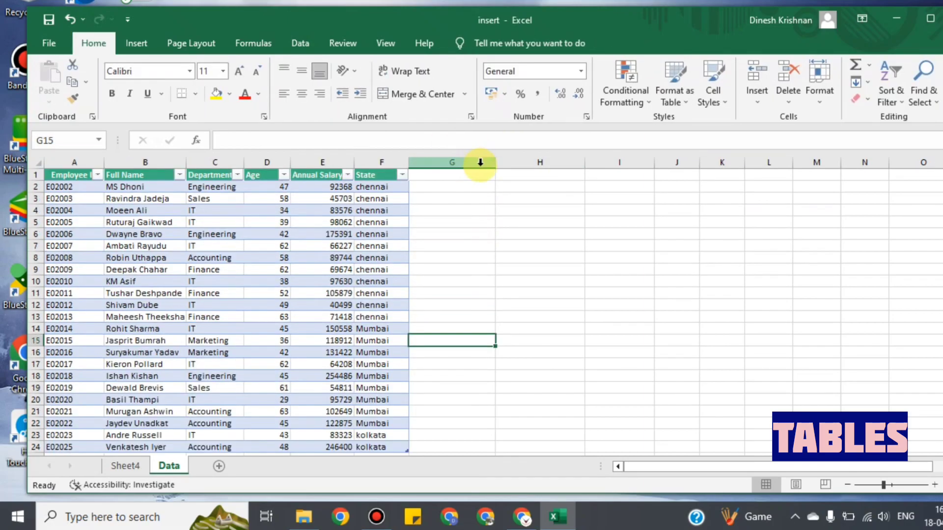
Switch the First Column and Last Column emphasis of the salary table on and off again, one after the other
{"action": "left_click", "coordinate": [283, 293]}
{"action": "left_click", "coordinate": [509, 43]}
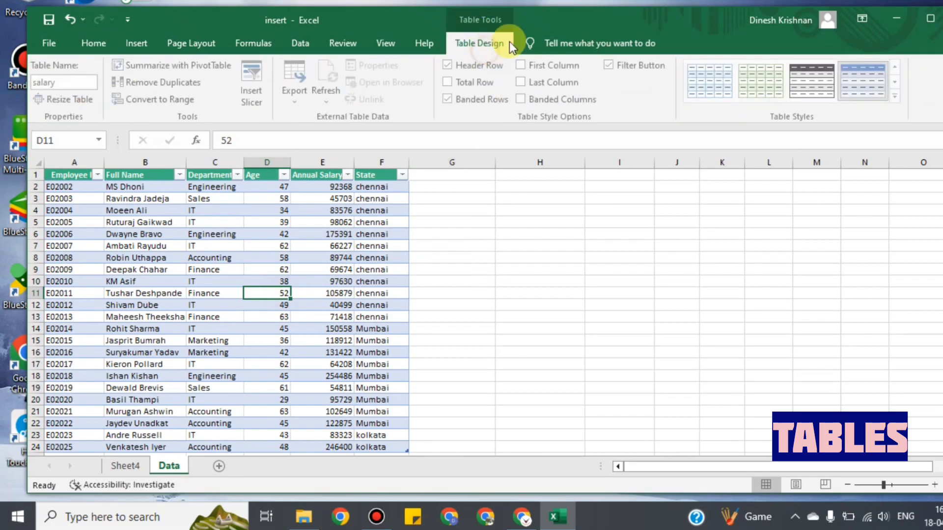
{"action": "left_click", "coordinate": [548, 66]}
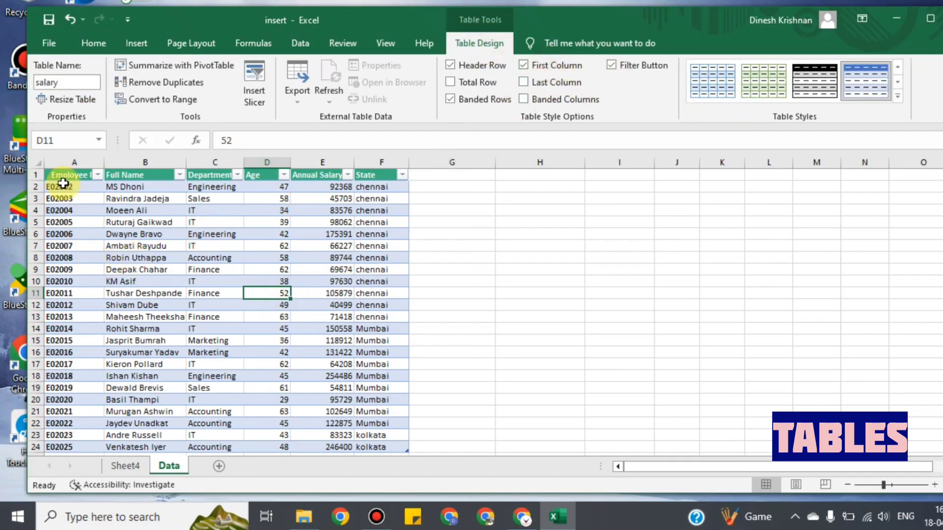
{"action": "left_click", "coordinate": [561, 67]}
{"action": "left_click", "coordinate": [552, 83]}
{"action": "left_click", "coordinate": [553, 83]}
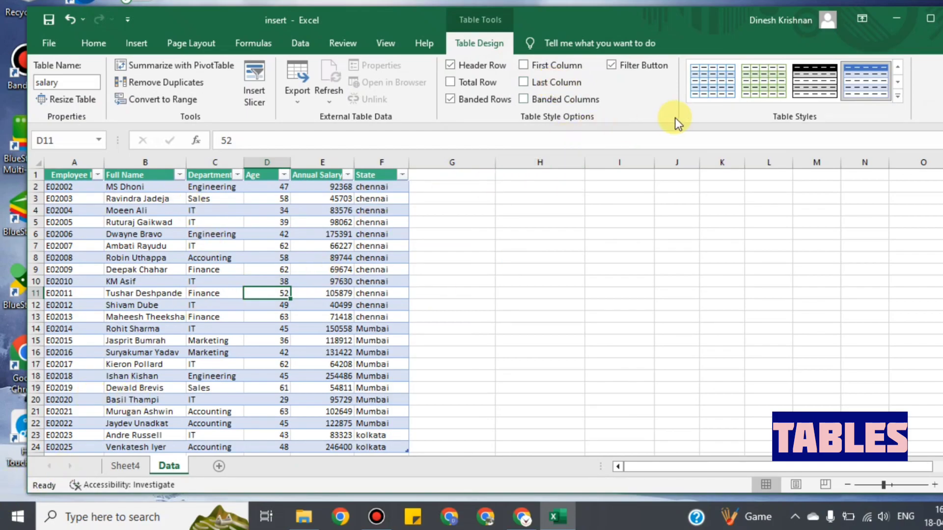
Try the black, orange and gray light table styles with solid headers on the salary table in turn
{"action": "left_click_drag", "start_coordinate": [266, 187], "coordinate": [322, 317]}
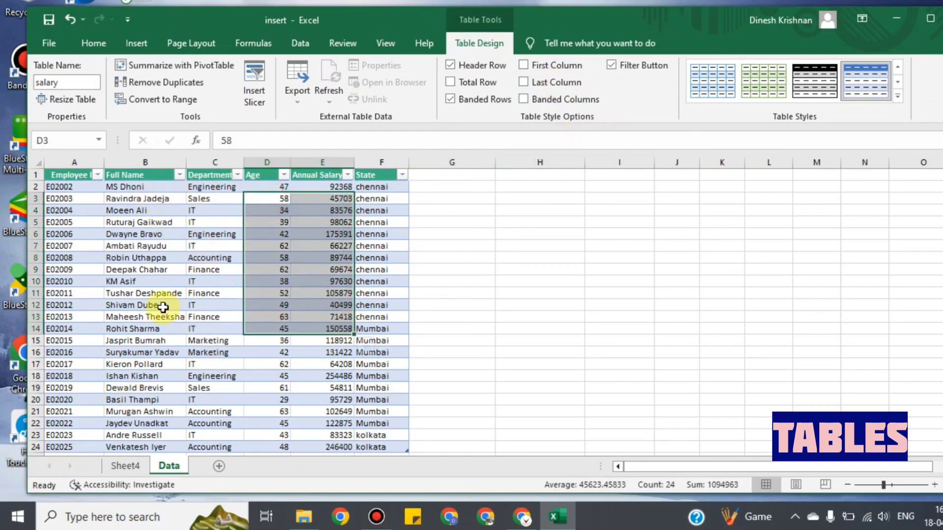
{"action": "left_click", "coordinate": [147, 305]}
{"action": "left_click", "coordinate": [815, 86]}
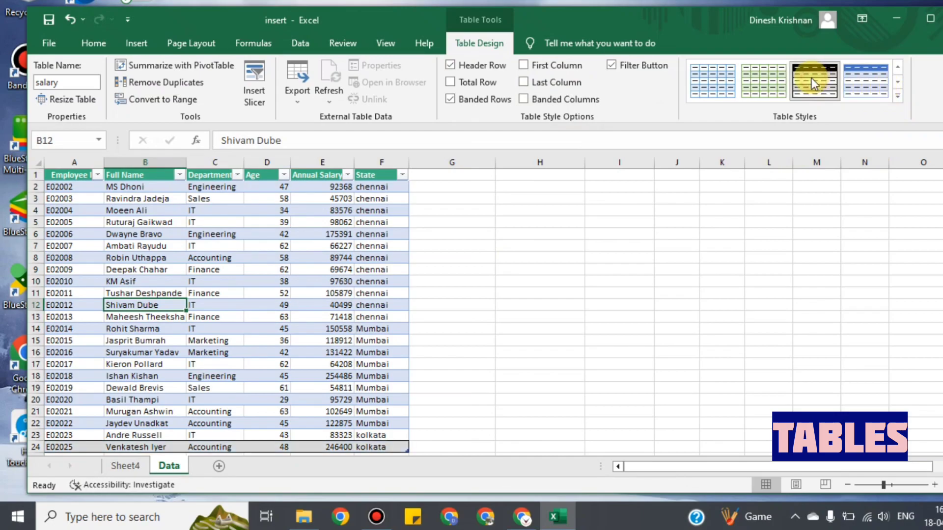
{"action": "left_click", "coordinate": [898, 96]}
{"action": "left_click", "coordinate": [818, 142]}
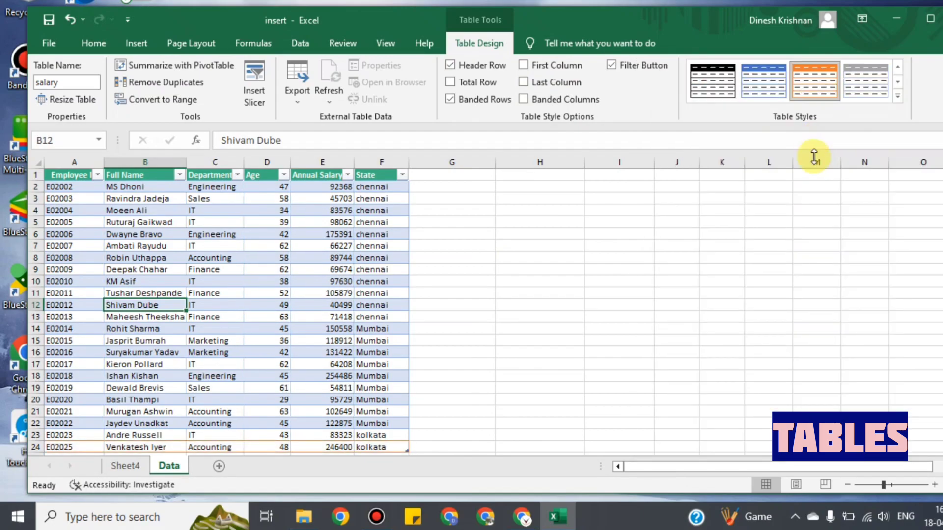
{"action": "left_click", "coordinate": [268, 351]}
{"action": "left_click", "coordinate": [88, 222]}
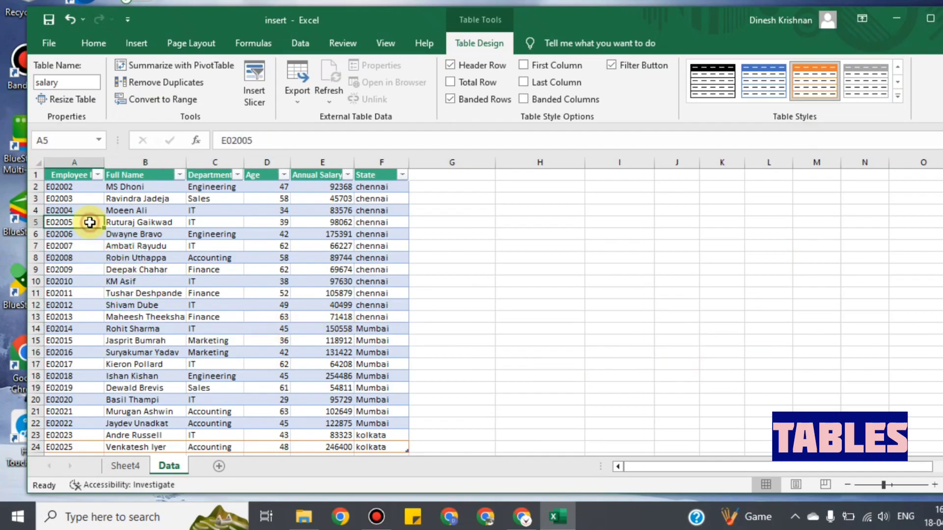
{"action": "left_click", "coordinate": [63, 174]}
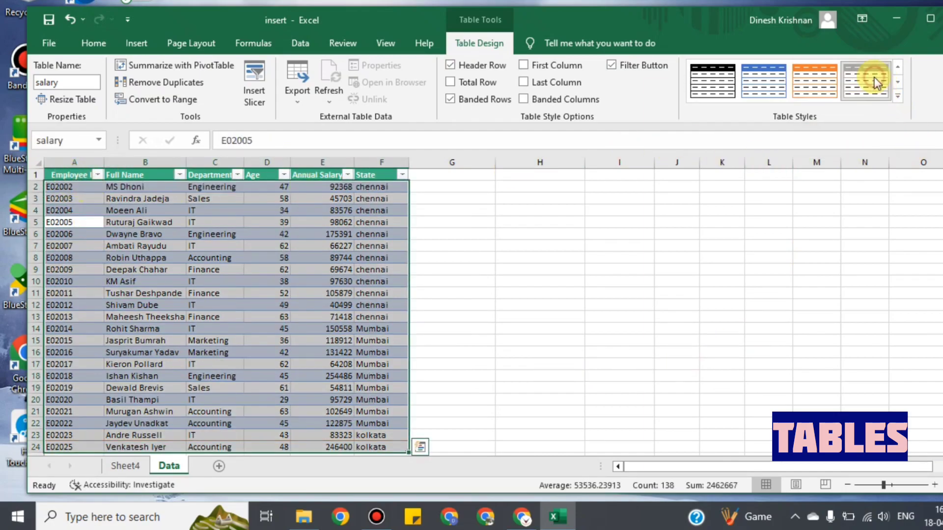
Apply the orange banded style from the second row of the Medium table styles to the salary table
{"action": "left_click", "coordinate": [898, 97]}
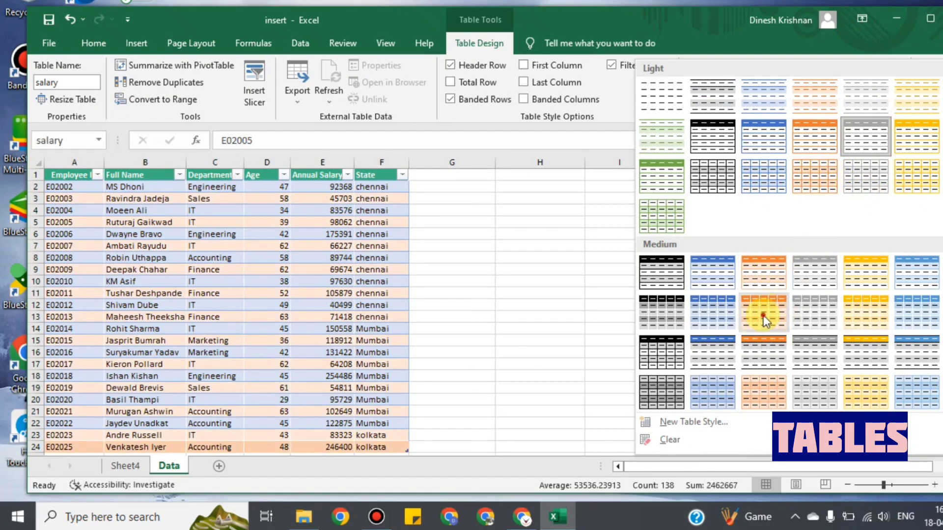
{"action": "left_click", "coordinate": [763, 315]}
{"action": "left_click", "coordinate": [325, 293]}
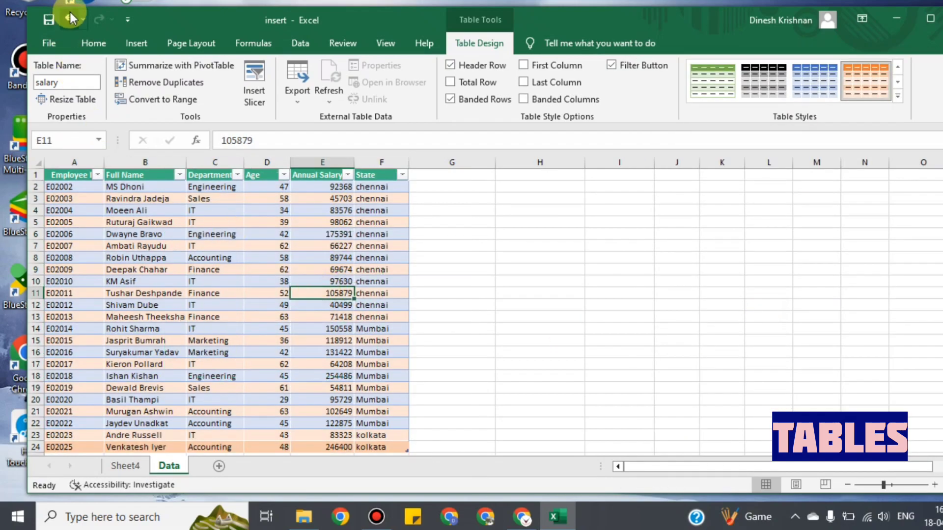
{"action": "left_click", "coordinate": [131, 43]}
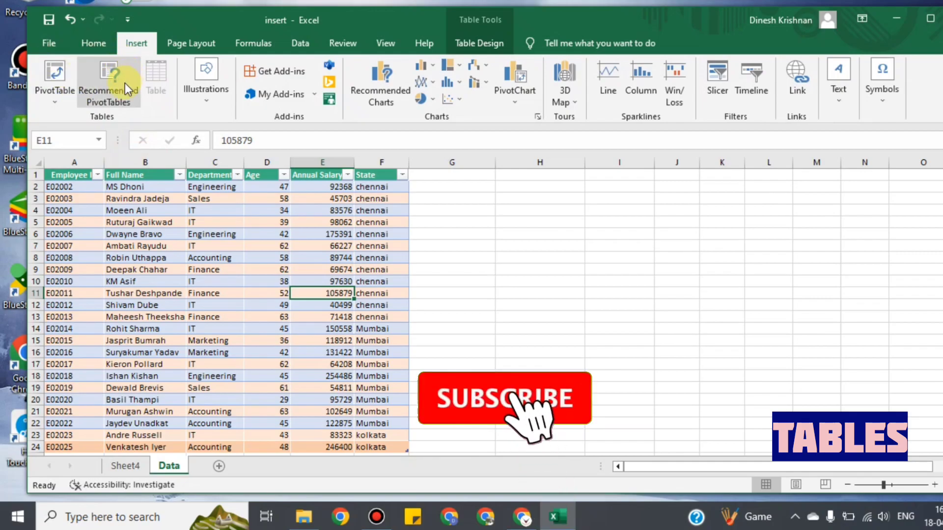